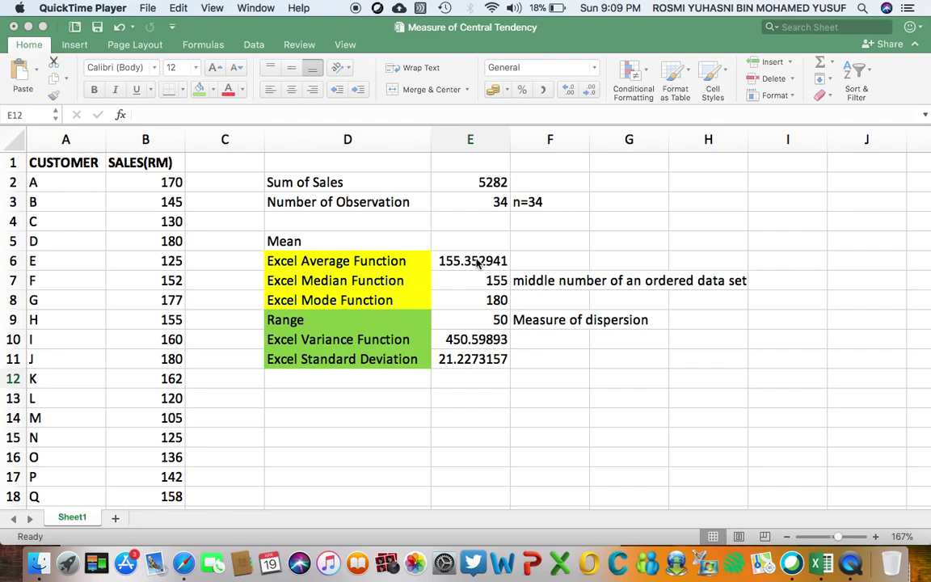
Clear the contents of cells E2 through I11 beside the statistics labels.
{"action": "left_click", "coordinate": [455, 185]}
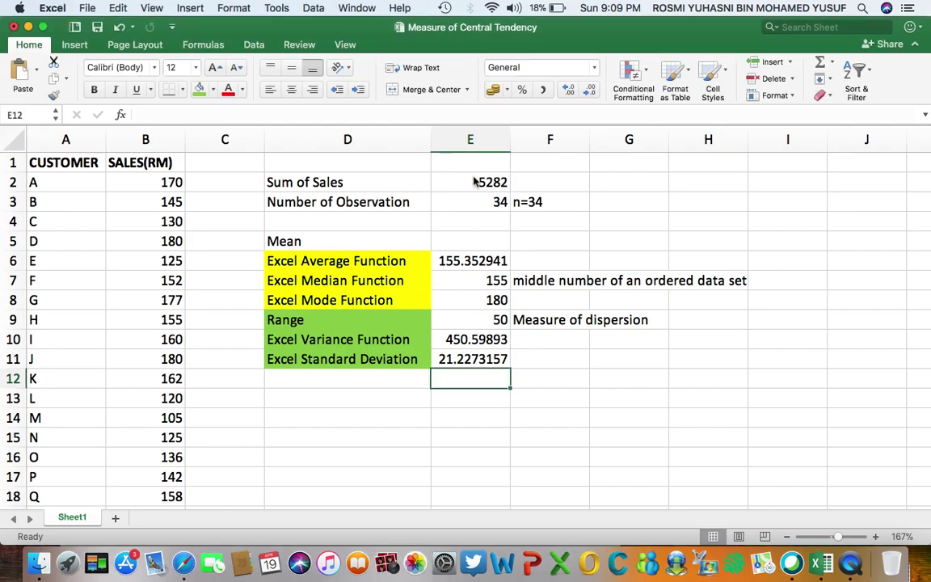
{"action": "left_click", "coordinate": [454, 187]}
{"action": "left_click_drag", "start_coordinate": [453, 185], "coordinate": [749, 358]}
{"action": "key", "text": "Delete"}
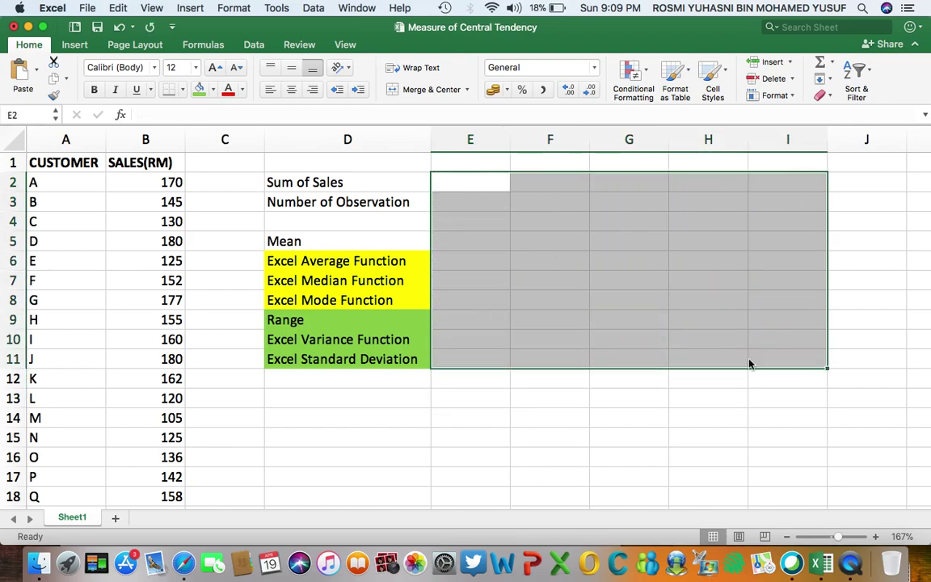
{"action": "left_click_drag", "start_coordinate": [467, 418], "coordinate": [499, 447]}
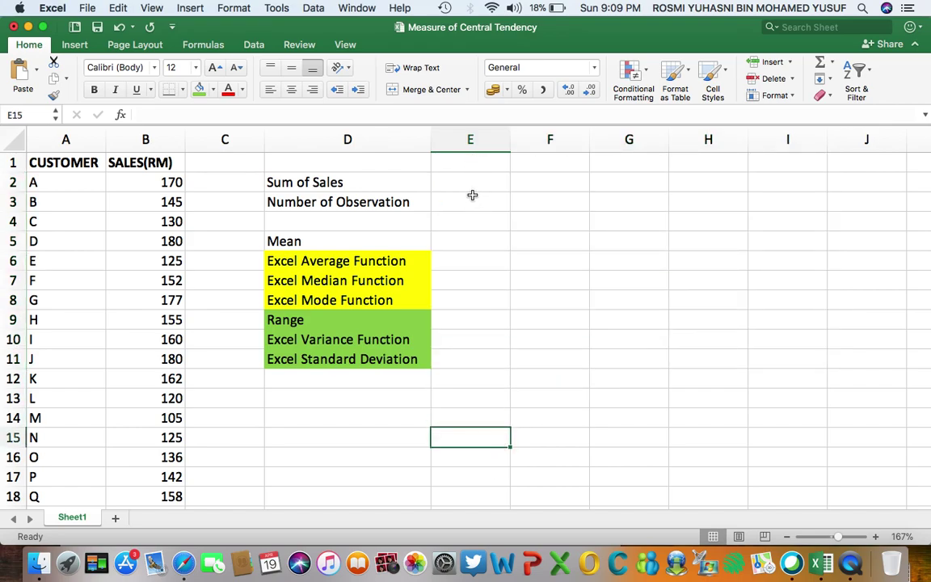
Calculate the Sum of Sales in cell E2 with the formula =SUM(B2:B35).
{"action": "left_click", "coordinate": [450, 186]}
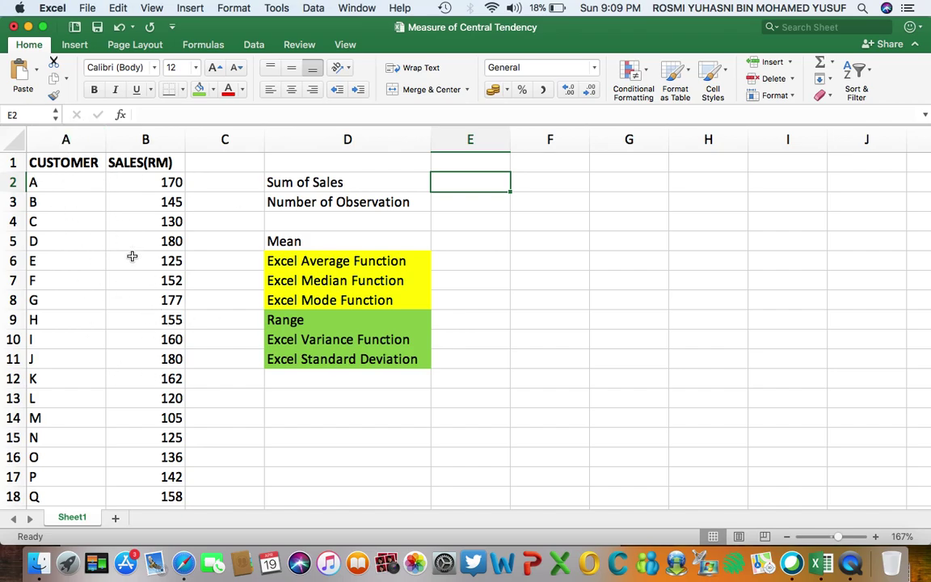
{"action": "scroll", "coordinate": [87, 255], "scroll_direction": "down", "scroll_amount": 2}
{"action": "scroll", "coordinate": [77, 202], "scroll_direction": "up", "scroll_amount": 2}
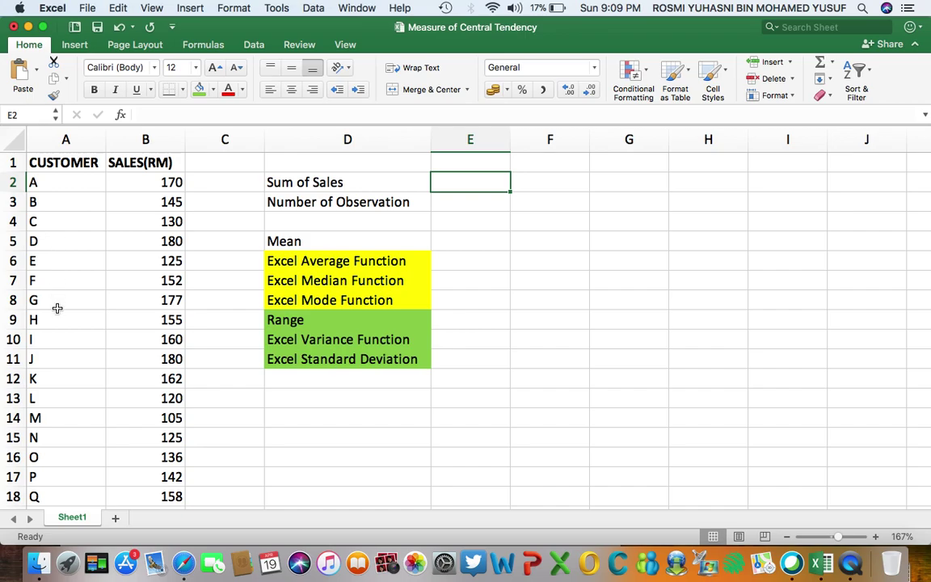
{"action": "scroll", "coordinate": [58, 323], "scroll_direction": "down", "scroll_amount": 10}
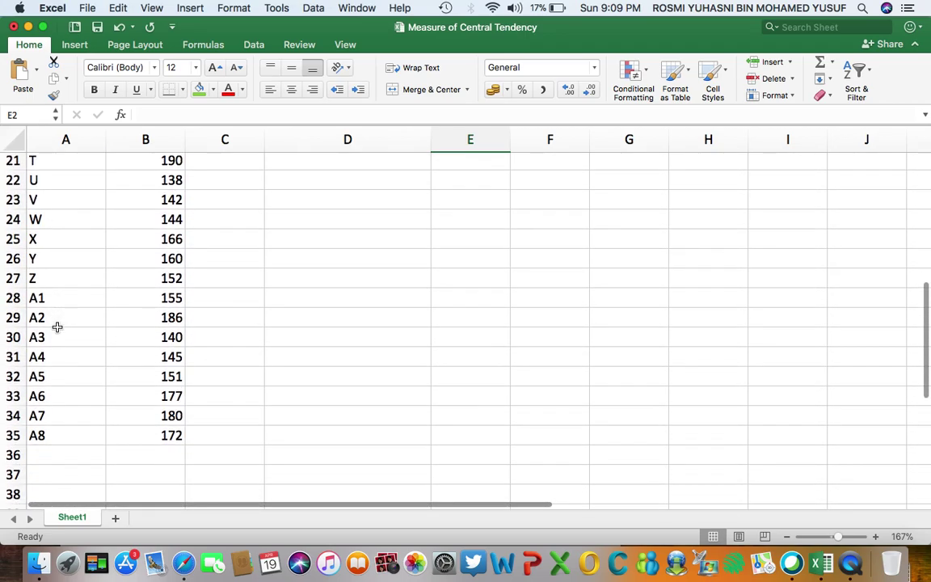
{"action": "scroll", "coordinate": [58, 434], "scroll_direction": "up", "scroll_amount": 10}
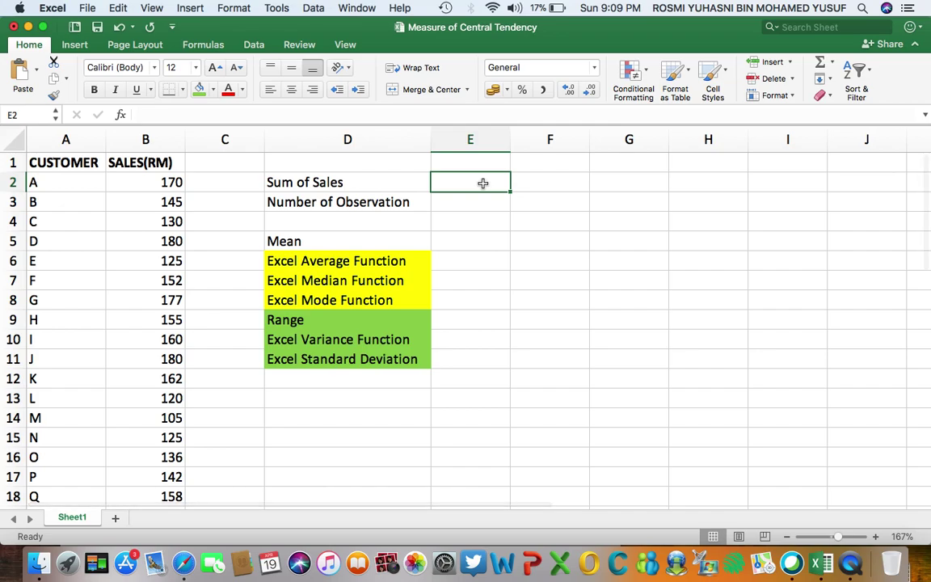
{"action": "type", "text": "="}
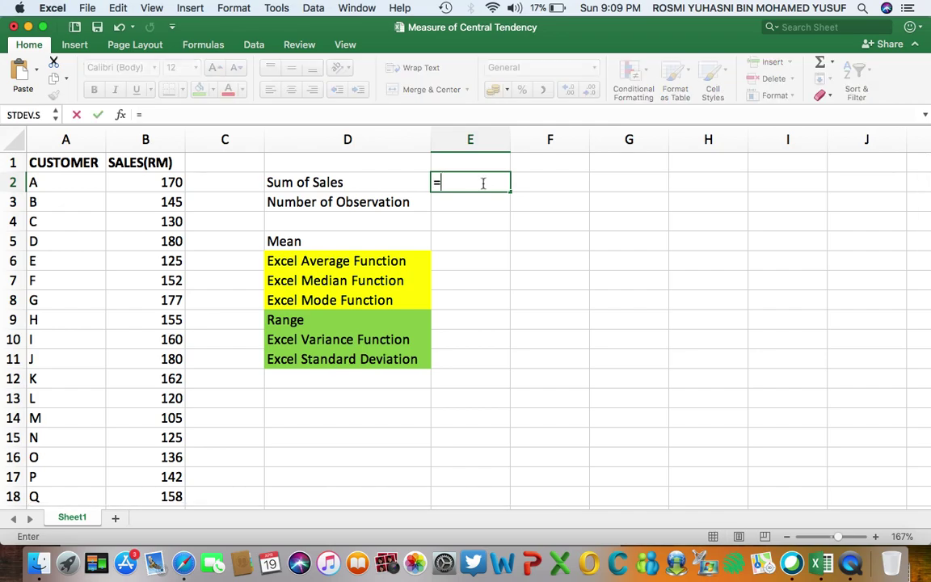
{"action": "type", "text": "SUM"}
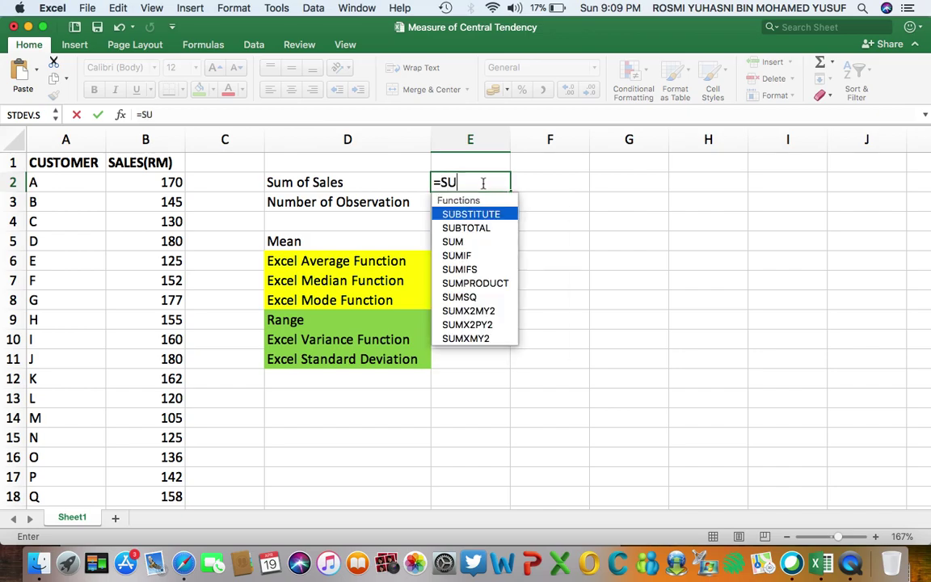
{"action": "double_click", "coordinate": [466, 214]}
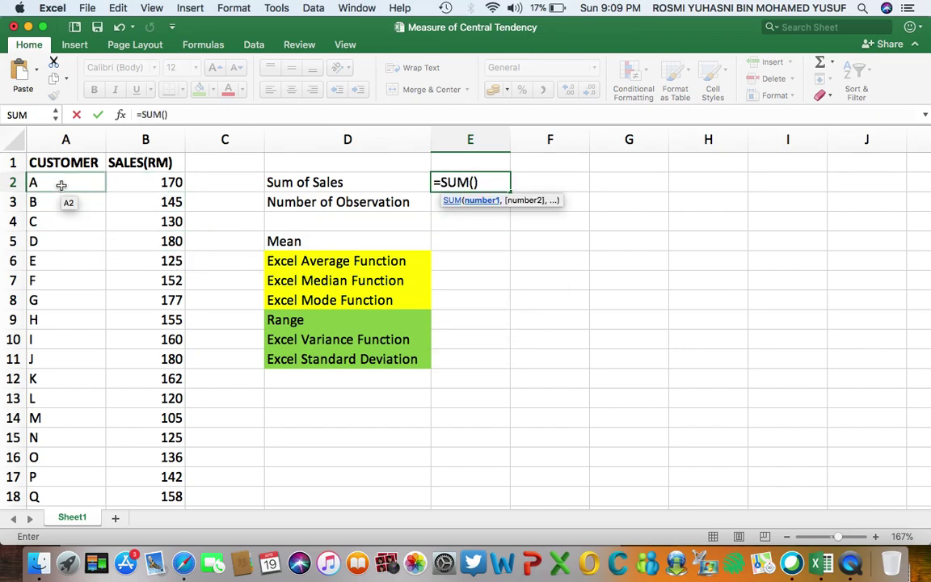
{"action": "left_click_drag", "start_coordinate": [175, 185], "coordinate": [165, 457]}
{"action": "scroll", "coordinate": [279, 428], "scroll_direction": "up", "scroll_amount": 10}
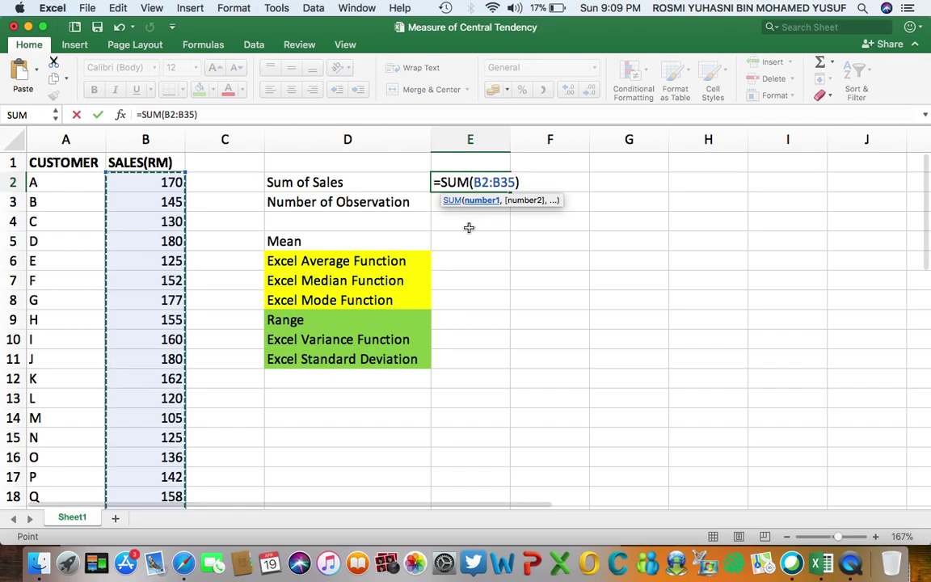
{"action": "key", "text": "Return"}
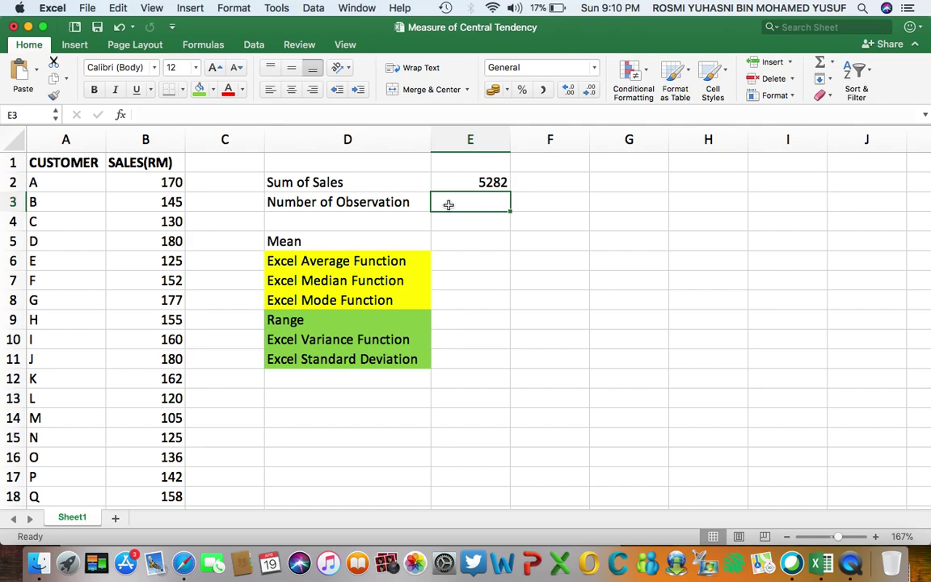
Calculate the Number of Observation in cell E3 with the formula =COUNT(B2:B35).
{"action": "type", "text": "="}
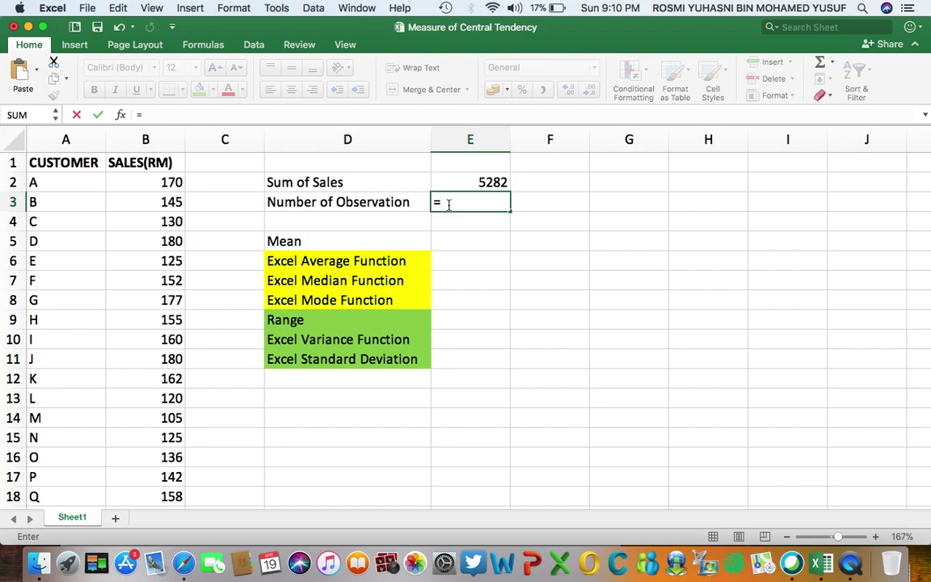
{"action": "type", "text": "COUNT"}
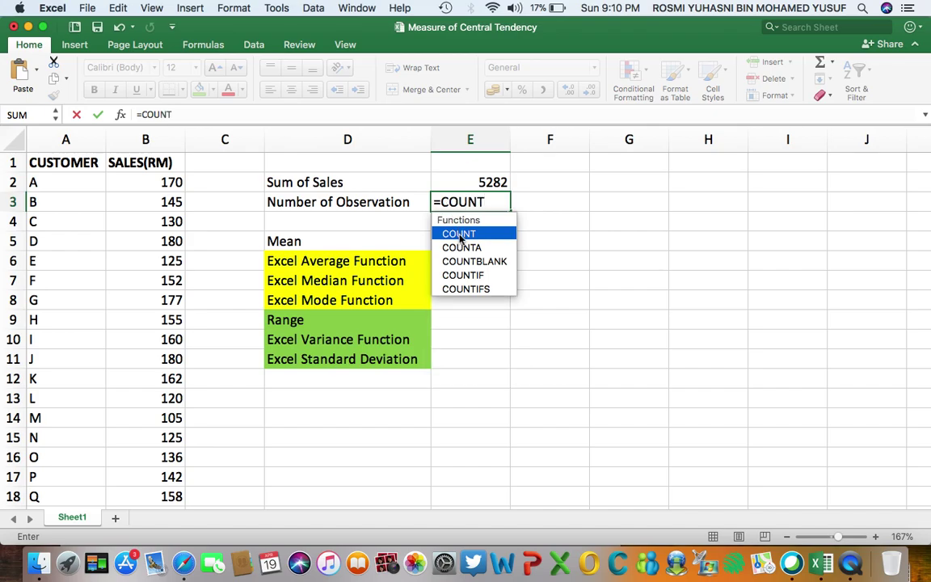
{"action": "double_click", "coordinate": [460, 234]}
{"action": "left_click_drag", "start_coordinate": [162, 182], "coordinate": [157, 396]}
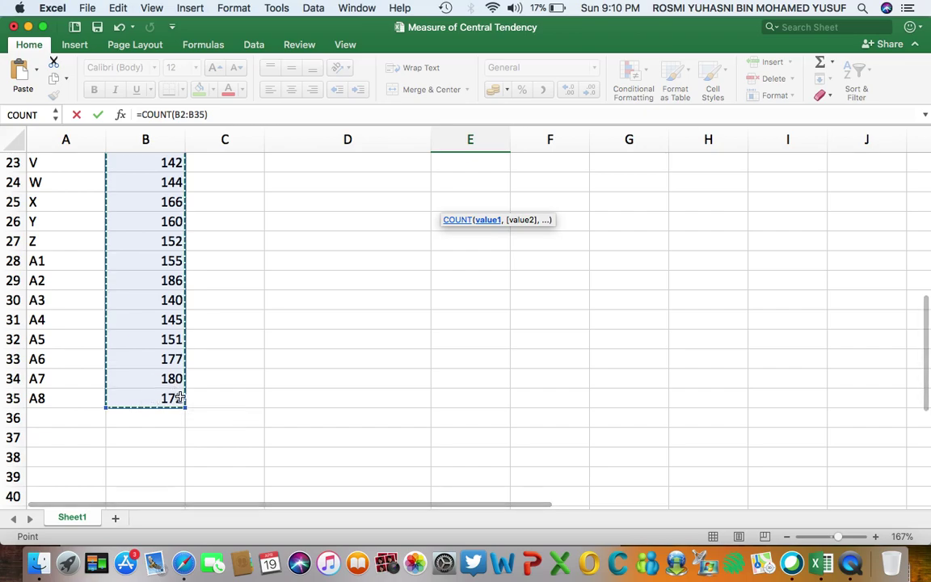
{"action": "scroll", "coordinate": [373, 347], "scroll_direction": "up", "scroll_amount": 10}
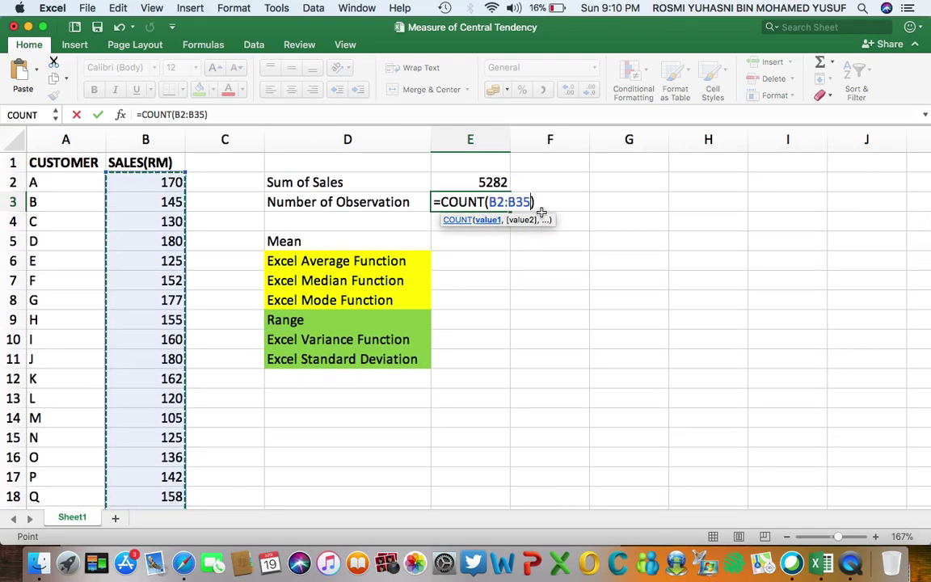
{"action": "key", "text": "Return"}
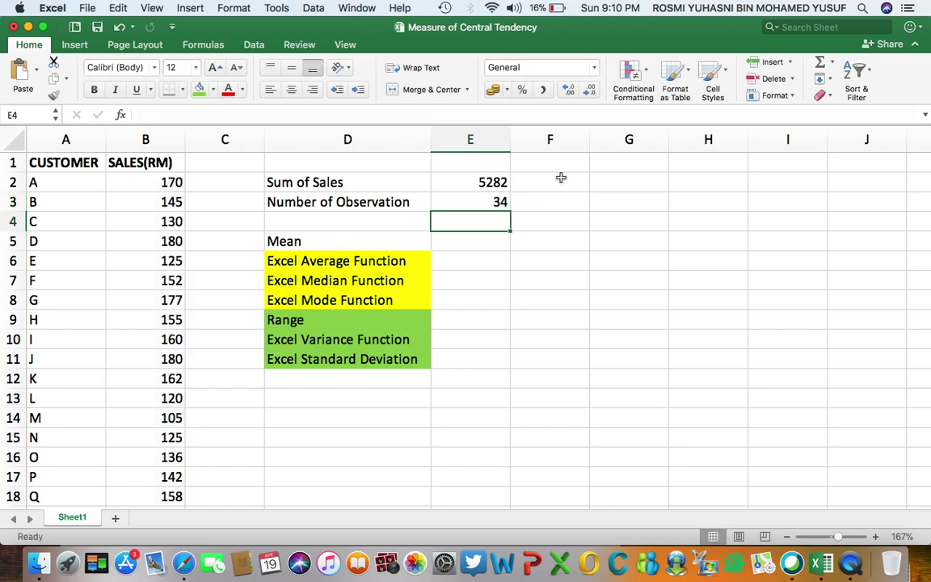
Enter the note "n=34" in cell F3, beside the observation count.
{"action": "left_click", "coordinate": [489, 201]}
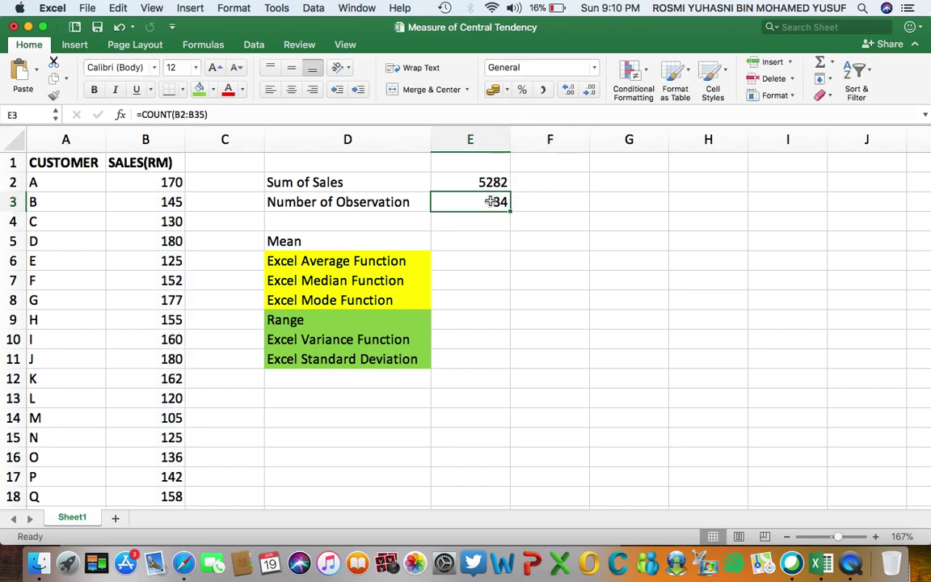
{"action": "left_click", "coordinate": [549, 209]}
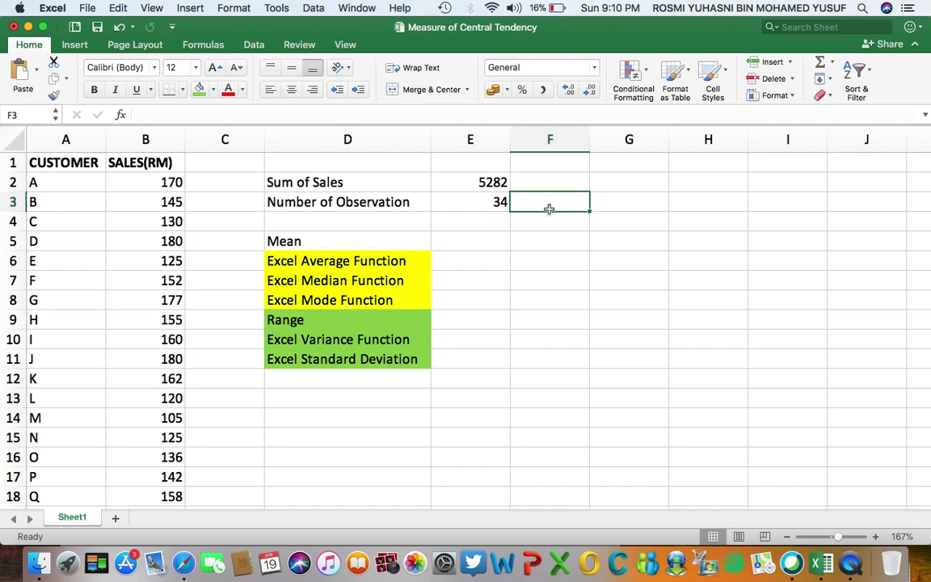
{"action": "type", "text": "n"}
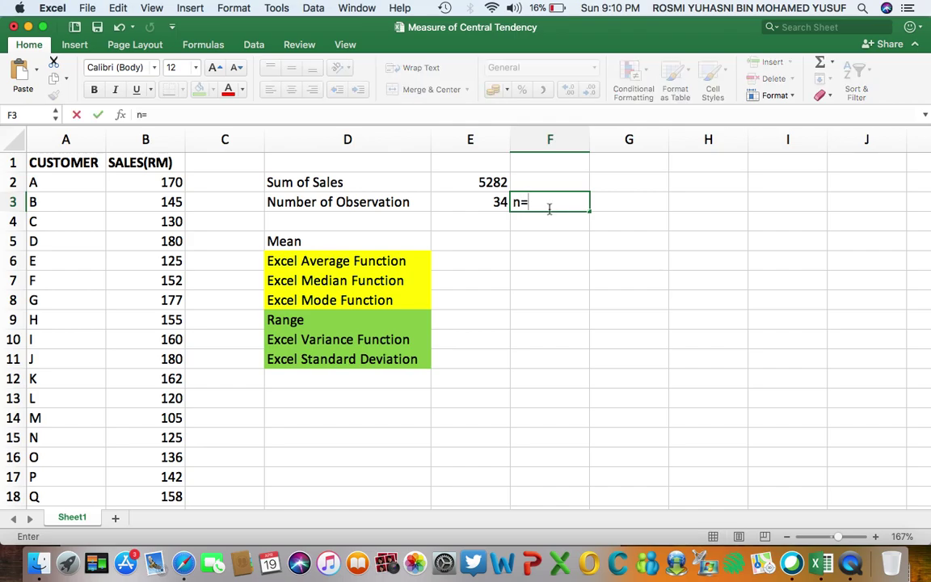
{"action": "type", "text": "=34"}
{"action": "left_click", "coordinate": [541, 283]}
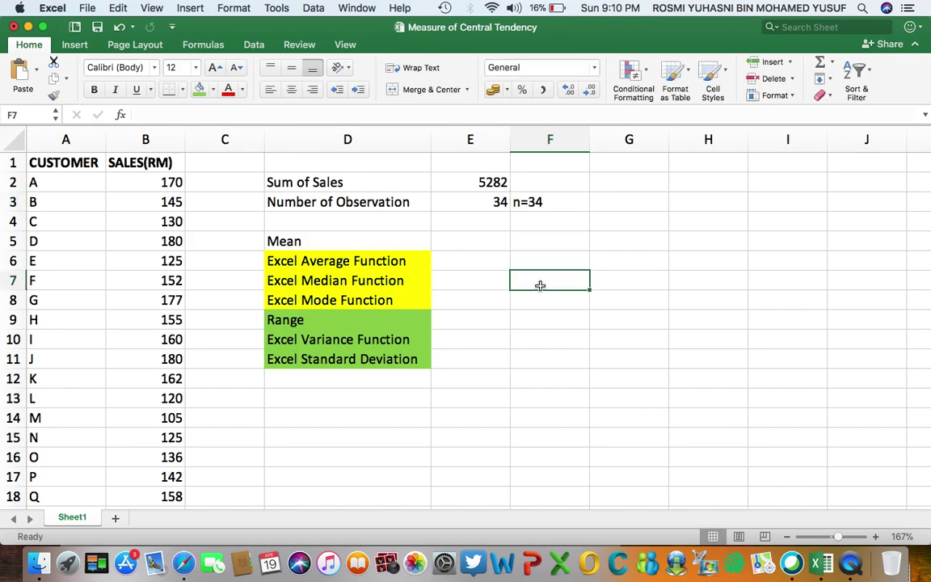
Calculate the mean sales in cell E6 with the formula =AVERAGE(B2:B35).
{"action": "left_click", "coordinate": [473, 245]}
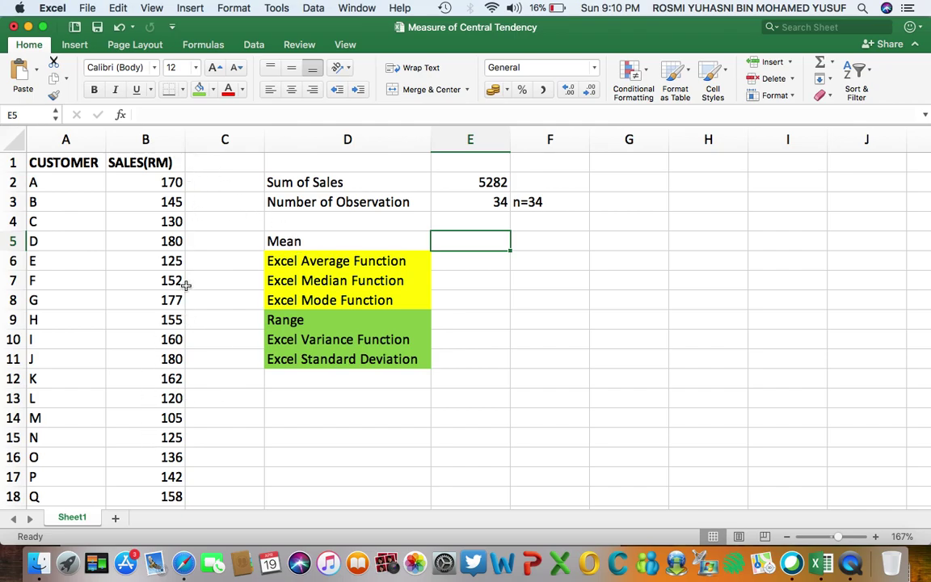
{"action": "left_click", "coordinate": [461, 268]}
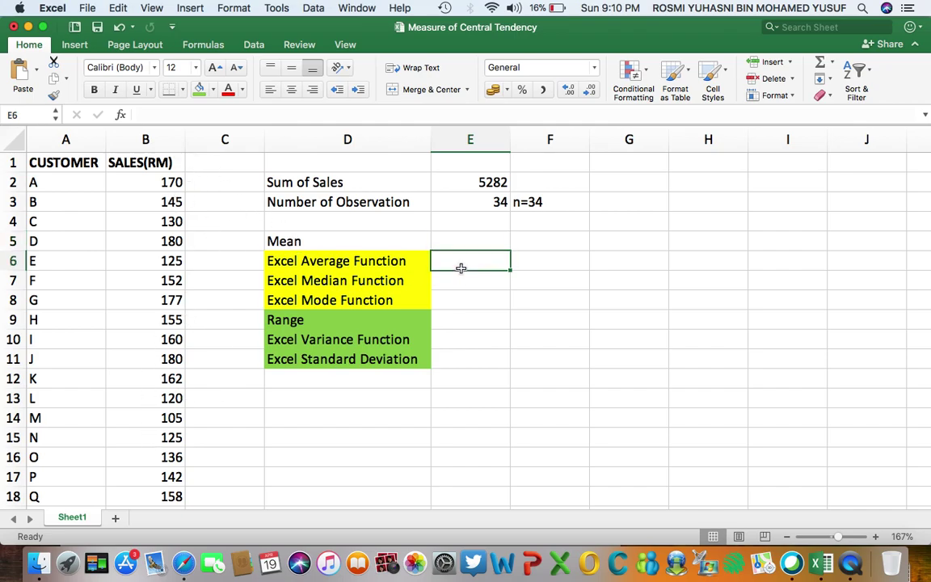
{"action": "type", "text": "="}
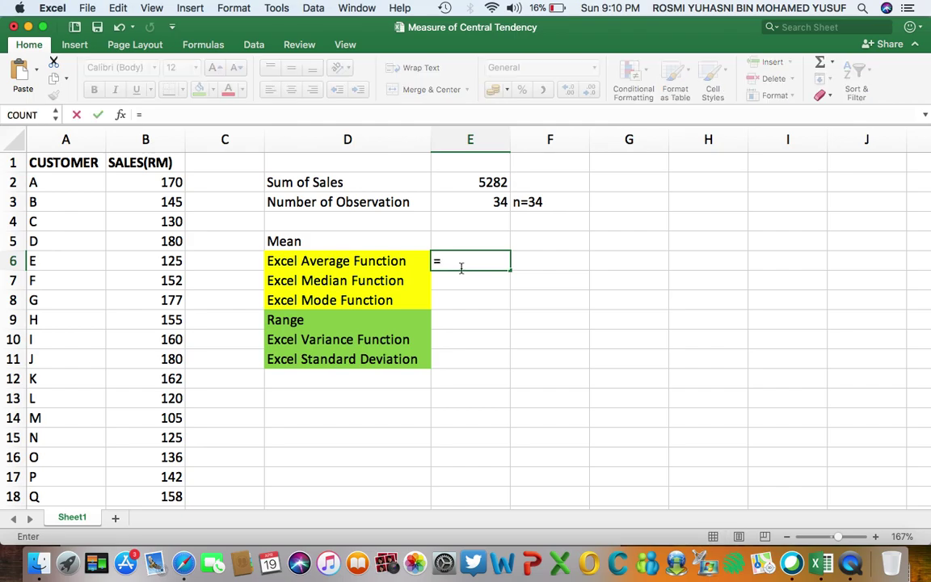
{"action": "type", "text": "AVERA"}
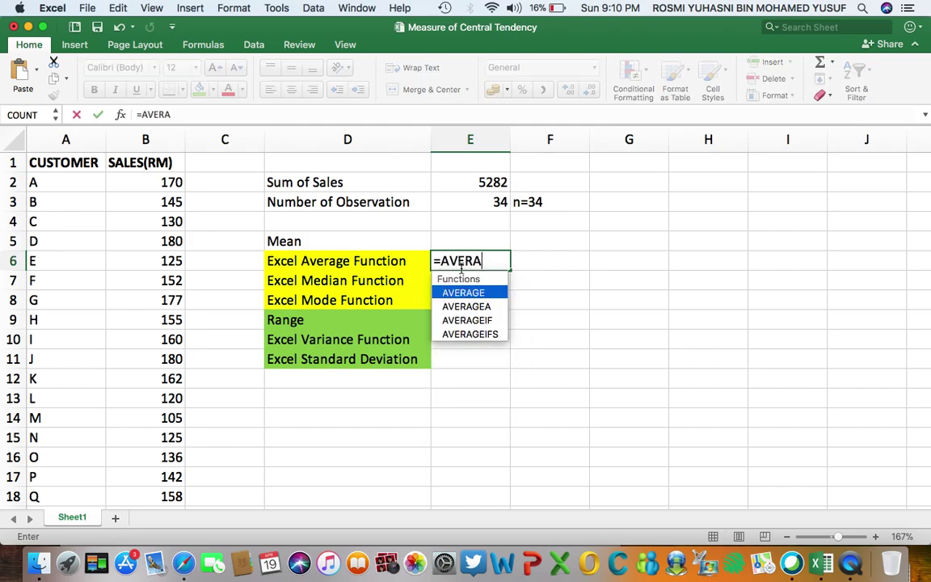
{"action": "double_click", "coordinate": [467, 295]}
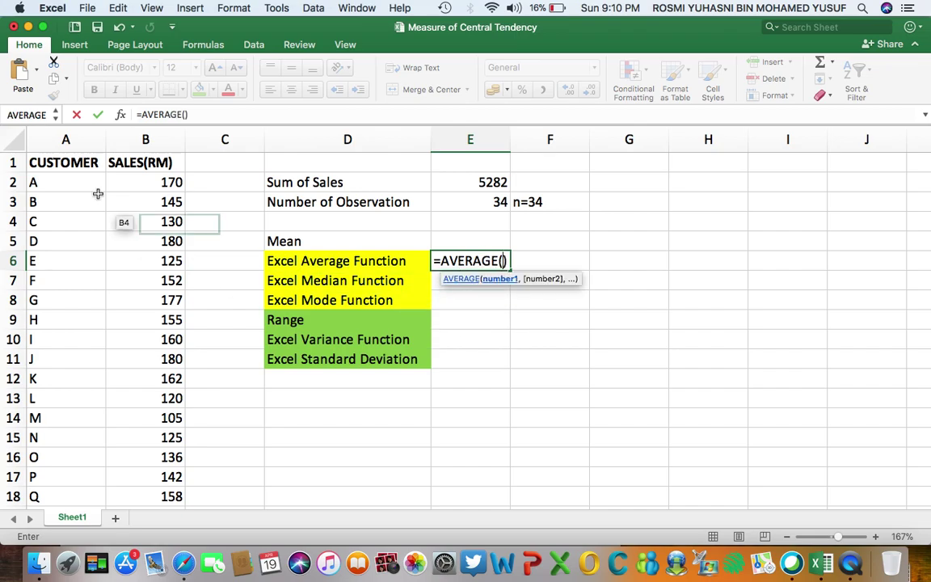
{"action": "left_click_drag", "start_coordinate": [177, 184], "coordinate": [160, 418]}
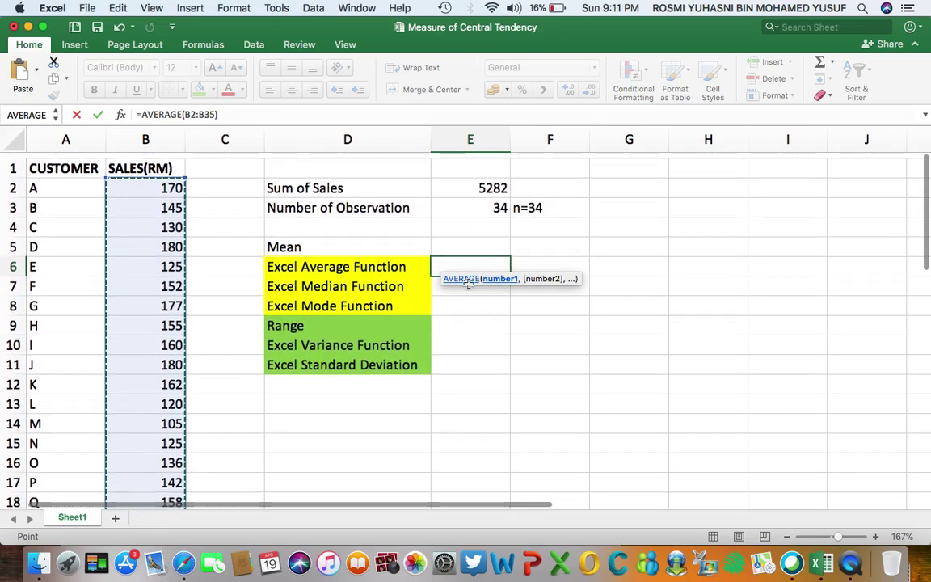
{"action": "key", "text": "Return"}
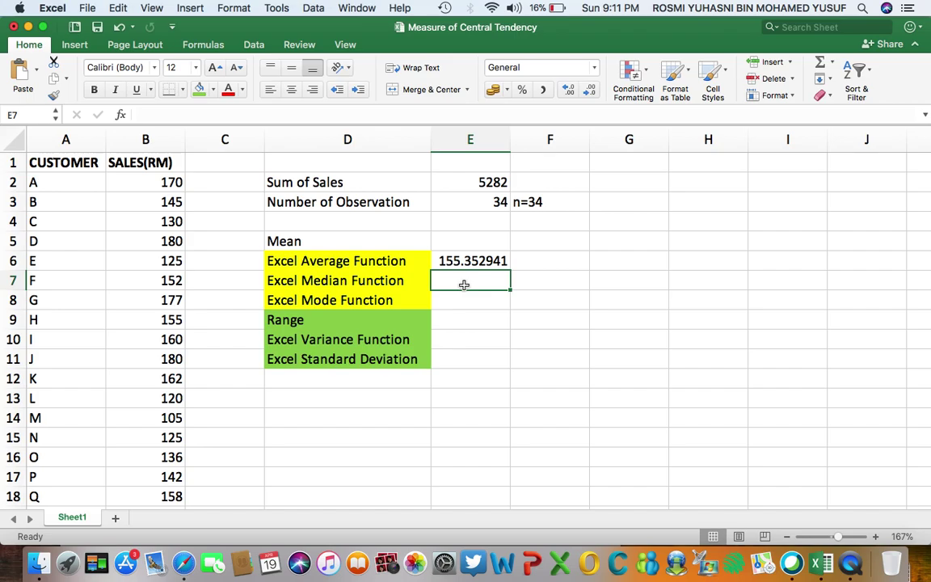
Enter the note "middle number in an ordered data set" in cell F7 of the median row.
{"action": "left_click", "coordinate": [579, 290]}
{"action": "type", "text": "mi"}
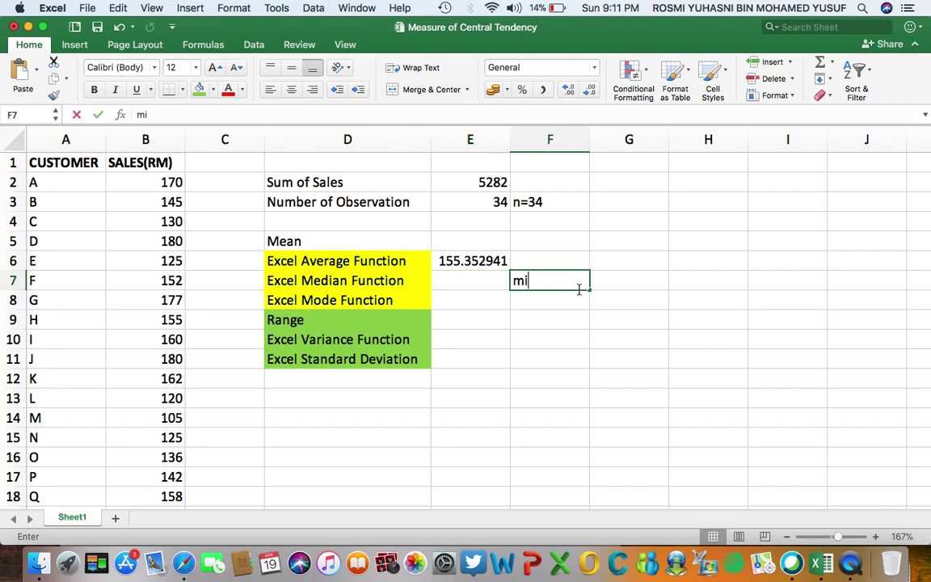
{"action": "type", "text": "ddle number "}
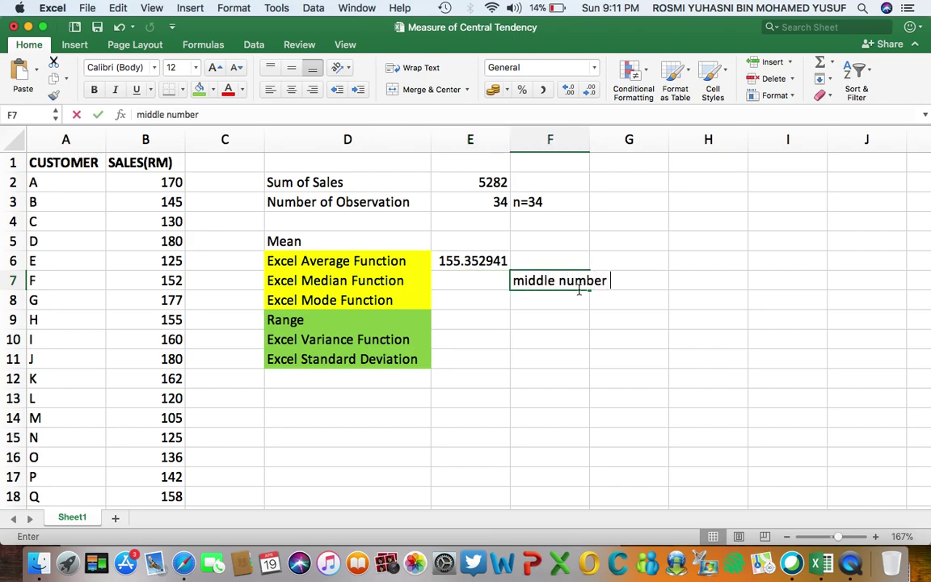
{"action": "type", "text": "in an orde"}
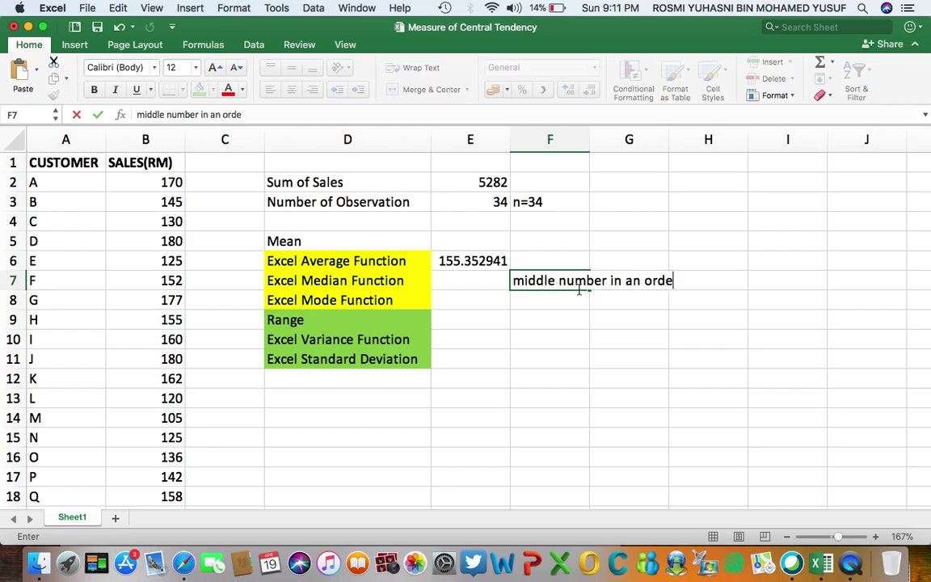
{"action": "type", "text": "red data set"}
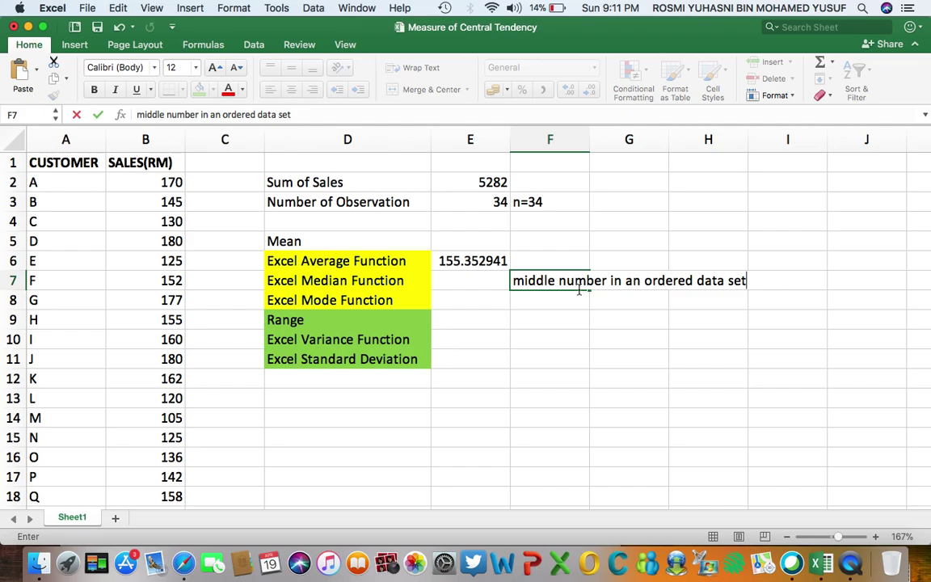
Calculate the median sales in cell E7 with the formula =MEDIAN(B2:B35).
{"action": "left_click", "coordinate": [453, 284]}
{"action": "type", "text": "="}
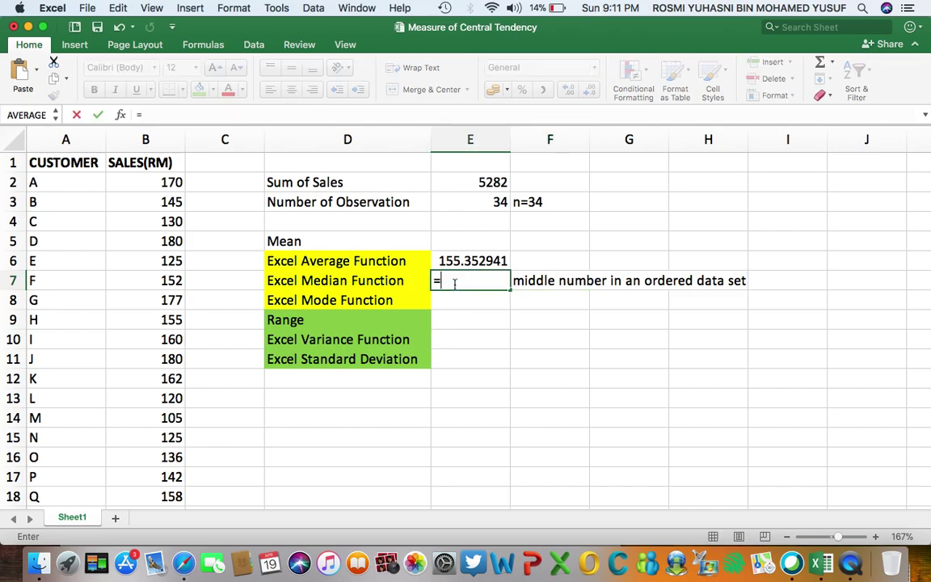
{"action": "type", "text": "MEDIAN"}
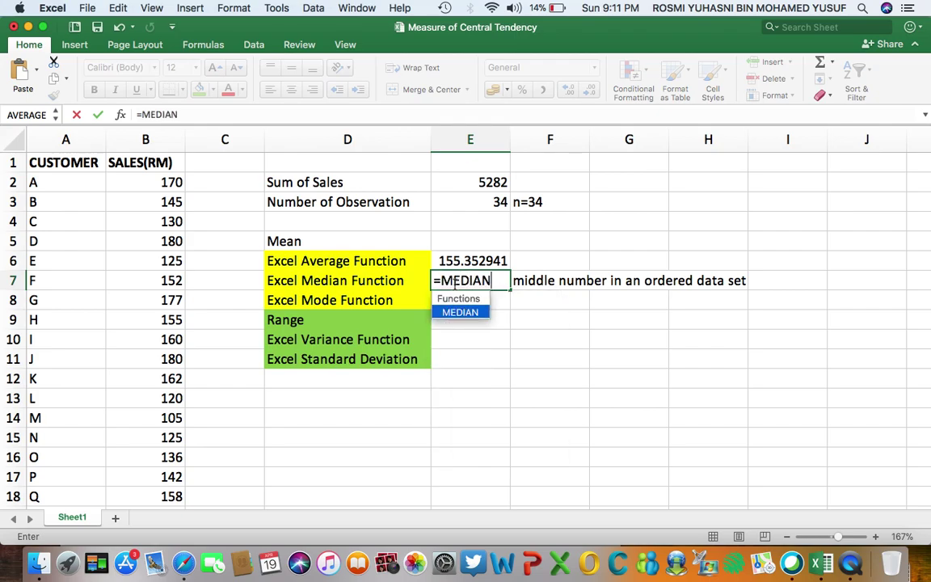
{"action": "double_click", "coordinate": [457, 314]}
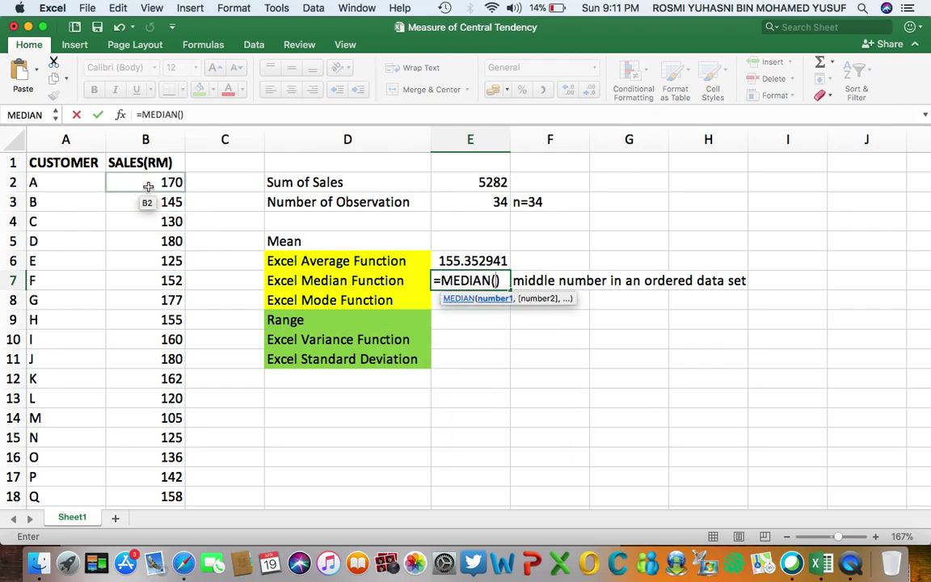
{"action": "mouse_move", "coordinate": [136, 183]}
{"action": "left_mouse_down"}
{"action": "mouse_move", "coordinate": [151, 218]}
{"action": "mouse_move", "coordinate": [149, 553]}
{"action": "mouse_move", "coordinate": [159, 458]}
{"action": "mouse_move", "coordinate": [139, 438]}
{"action": "mouse_move", "coordinate": [139, 458]}
{"action": "left_mouse_up"}
{"action": "scroll", "coordinate": [385, 375], "scroll_direction": "up", "scroll_amount": 10}
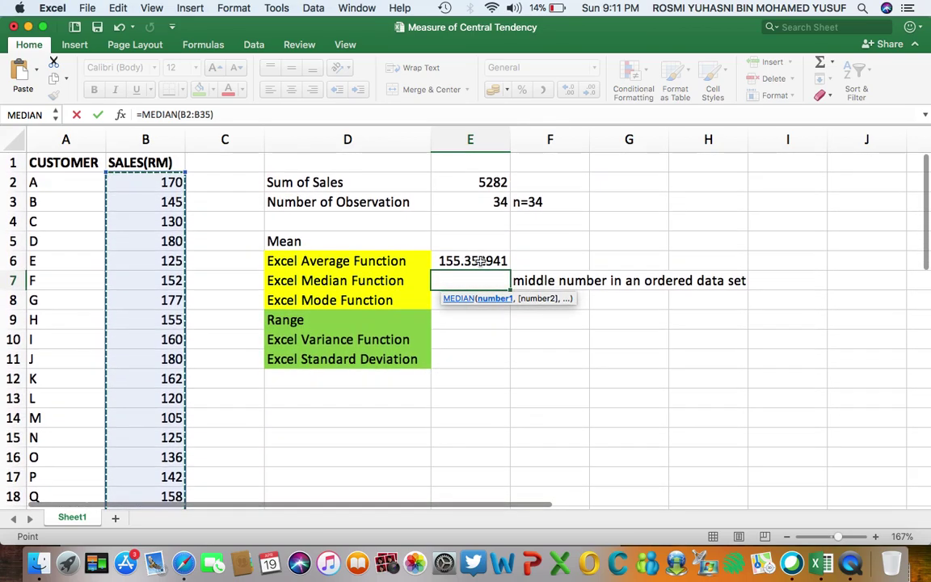
{"action": "key", "text": "Return"}
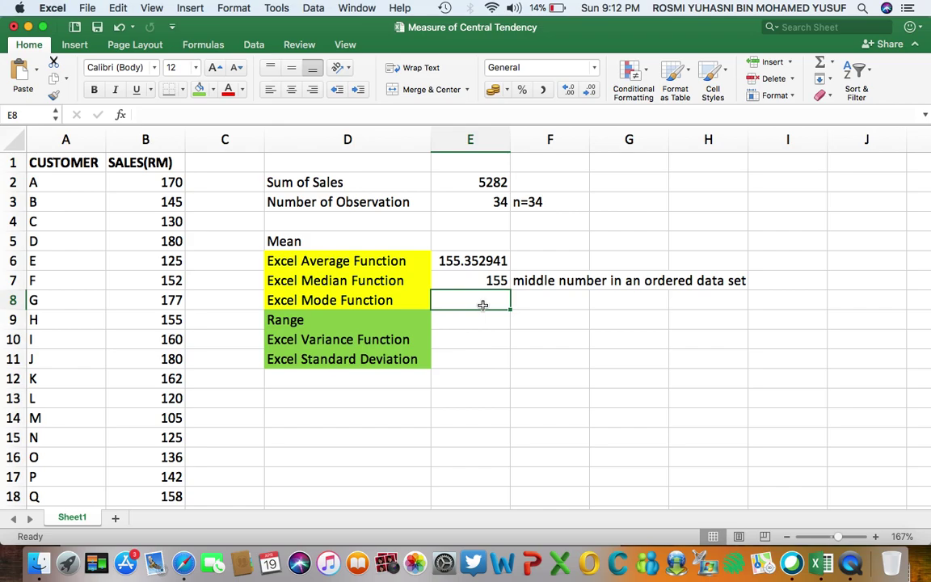
Calculate the mode of the sales in cell E8 with the formula =MODE(B2:B35).
{"action": "type", "text": "="}
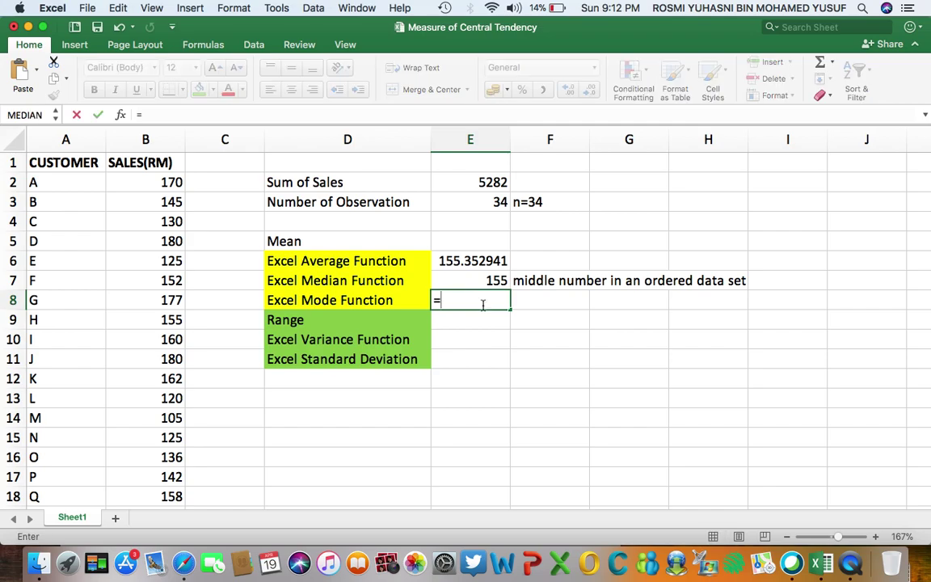
{"action": "type", "text": "MODE"}
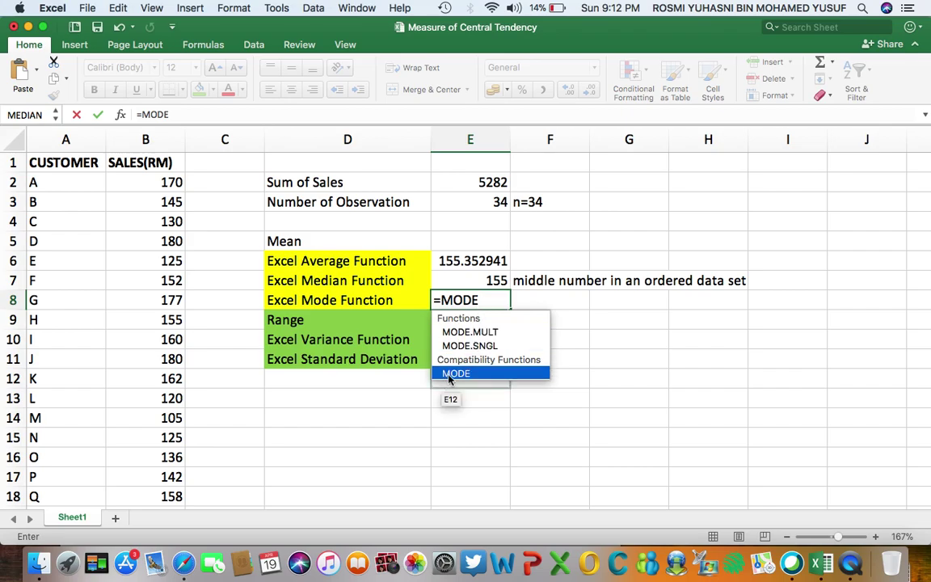
{"action": "double_click", "coordinate": [450, 376]}
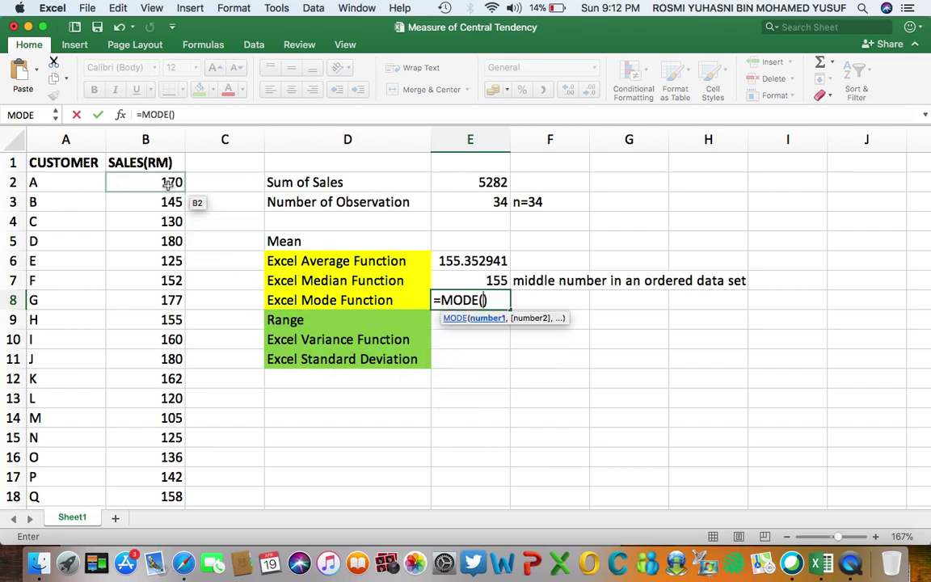
{"action": "left_click_drag", "start_coordinate": [169, 183], "coordinate": [162, 452]}
{"action": "scroll", "coordinate": [393, 339], "scroll_direction": "up", "scroll_amount": 10}
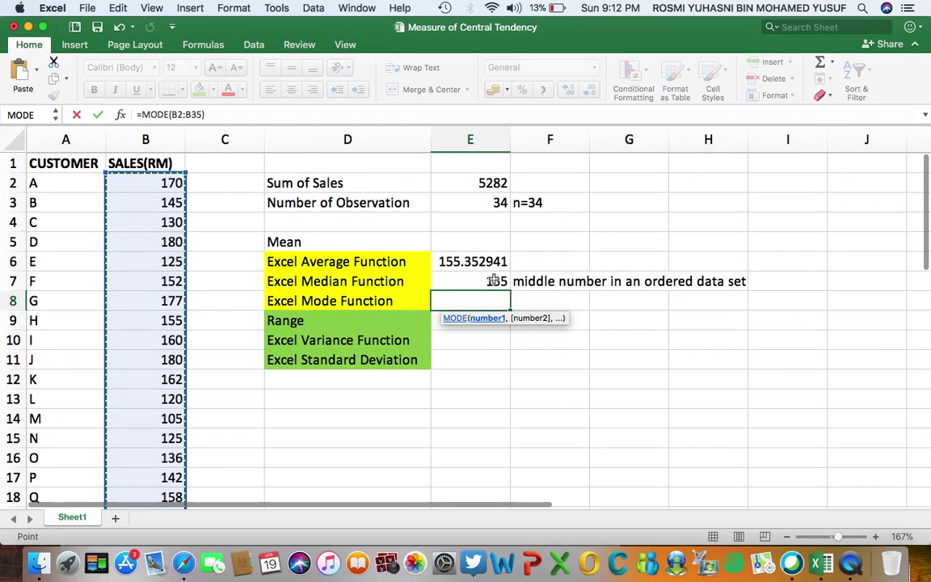
{"action": "key", "text": "Return"}
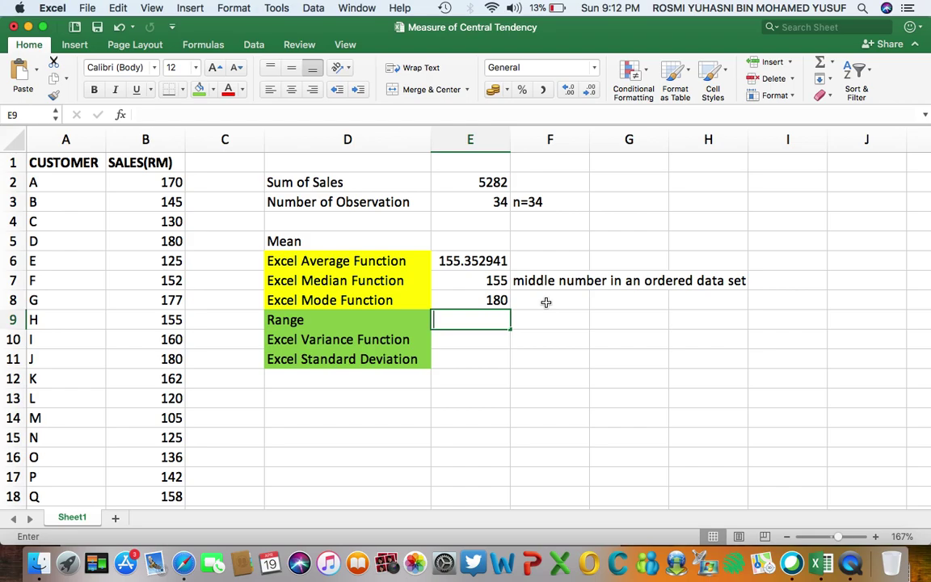
{"action": "type", "text": "The most frequ"}
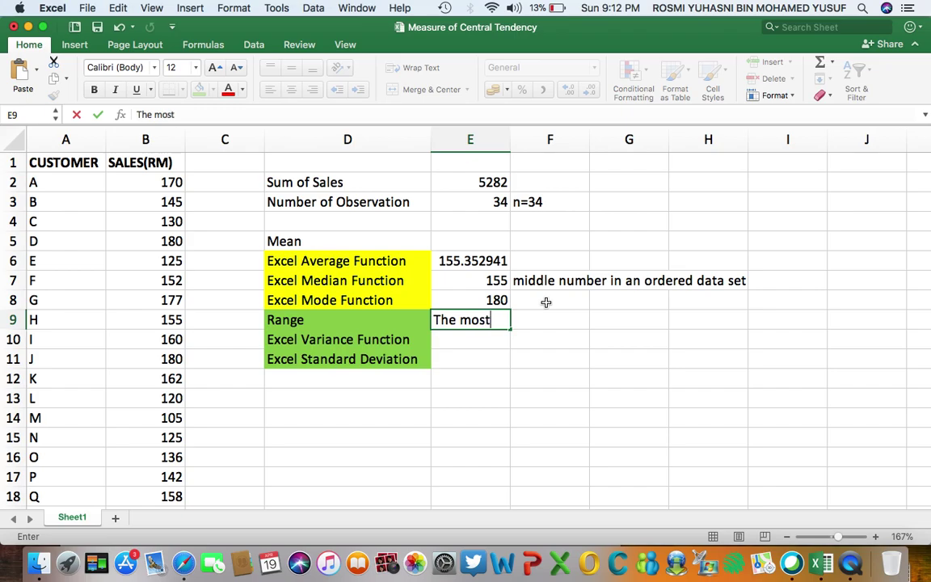
{"action": "type", "text": "nu"}
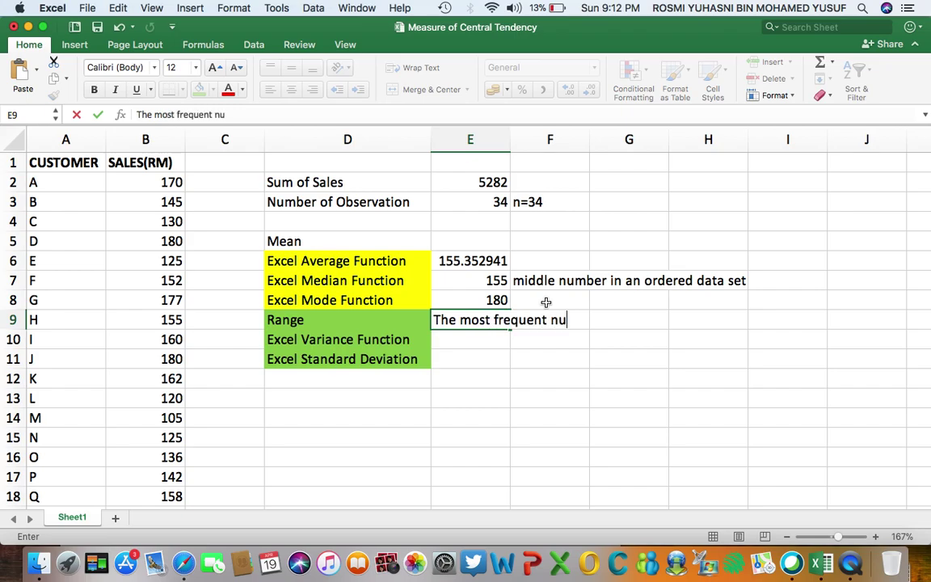
{"action": "type", "text": "mber observe"}
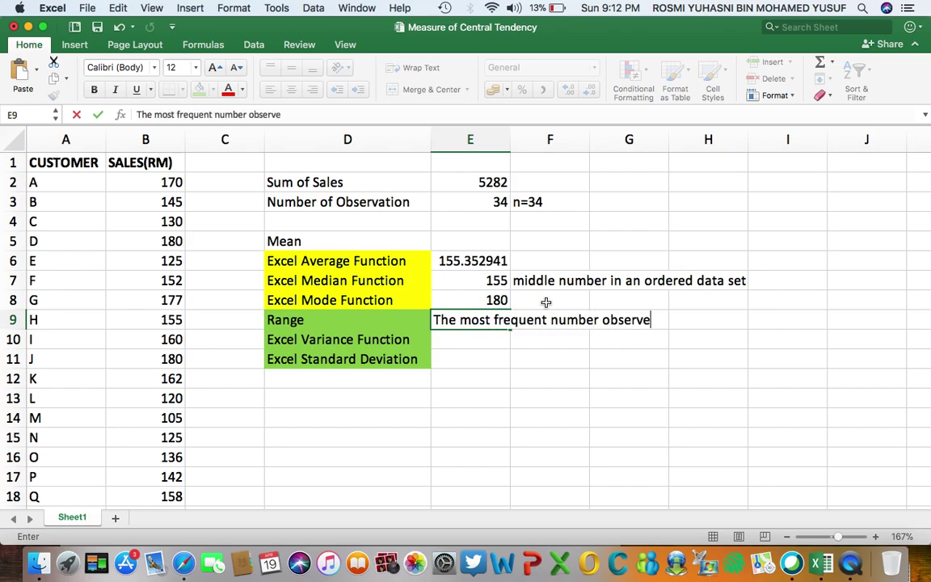
{"action": "type", "text": "d fro the"}
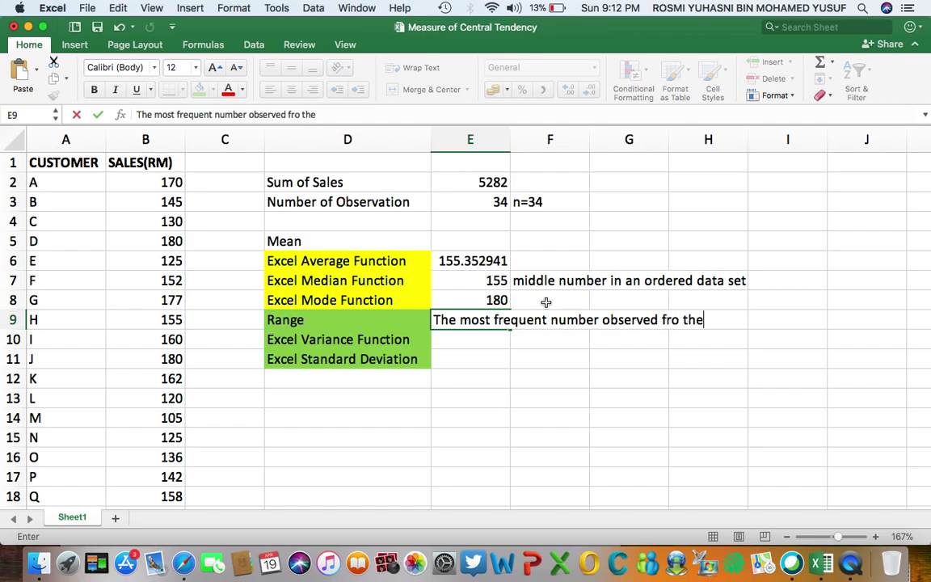
{"action": "type", "text": " sample/dt"}
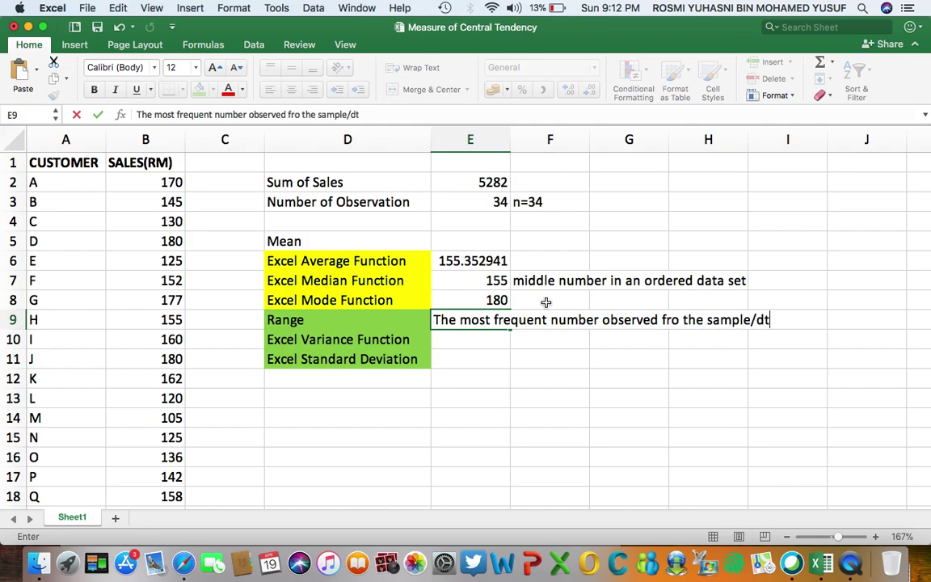
{"action": "type", "text": "a set"}
{"action": "key", "text": "BackSpace"}
{"action": "key", "text": "BackSpace"}
{"action": "key", "text": "BackSpace"}
{"action": "key", "text": "BackSpace"}
{"action": "key", "text": "BackSpace"}
{"action": "key", "text": "BackSpace"}
{"action": "type", "text": "ata set"}
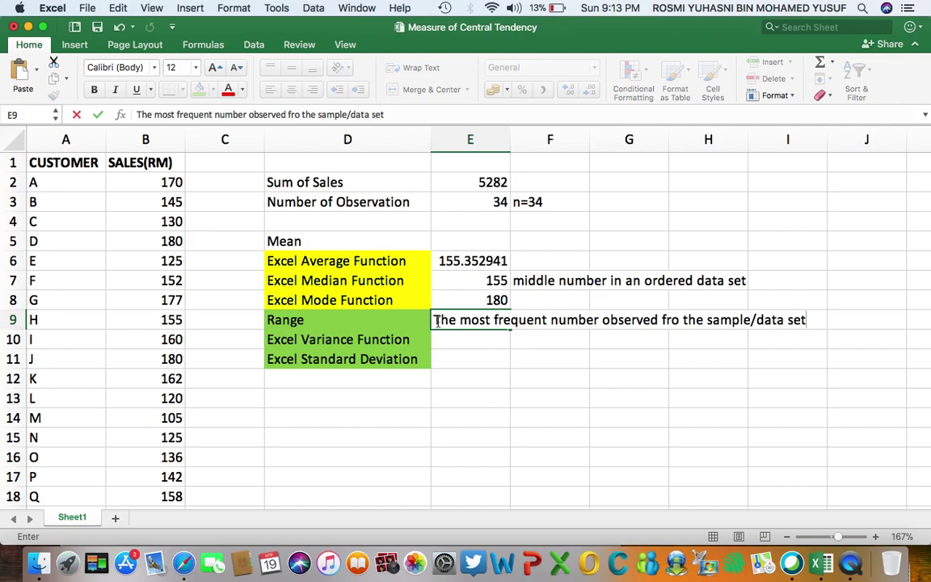
{"action": "left_click_drag", "start_coordinate": [435, 321], "coordinate": [809, 335]}
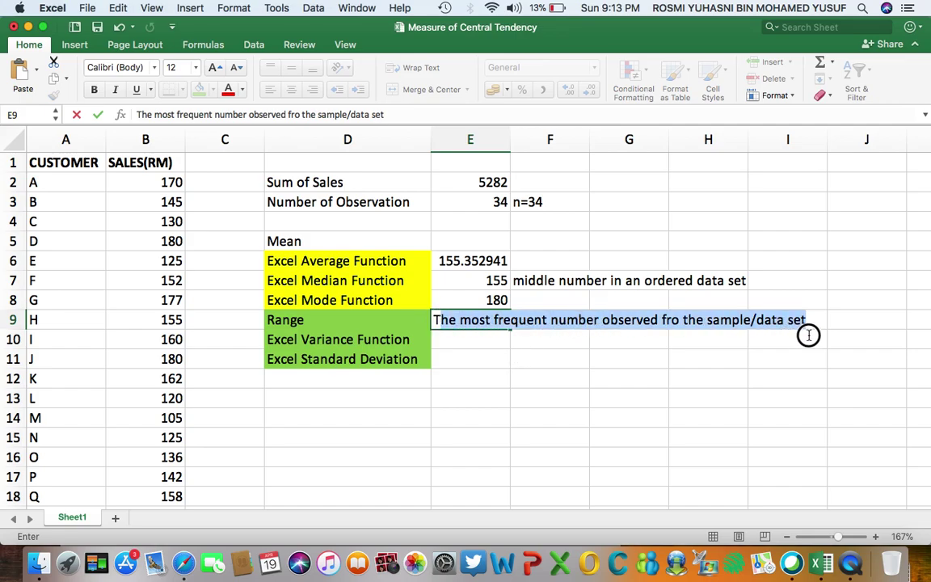
{"action": "type", "text": "T"}
{"action": "key", "text": "BackSpace"}
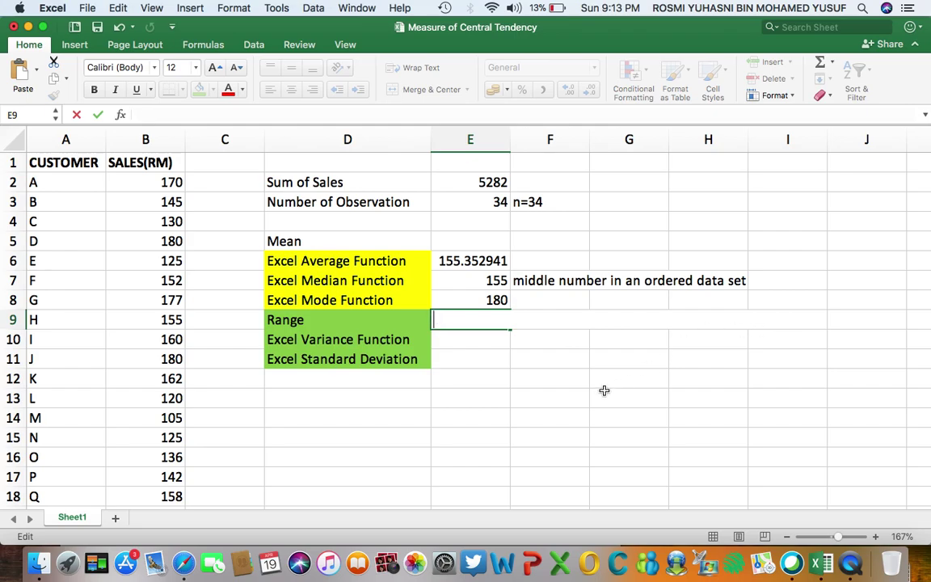
{"action": "left_click", "coordinate": [530, 432]}
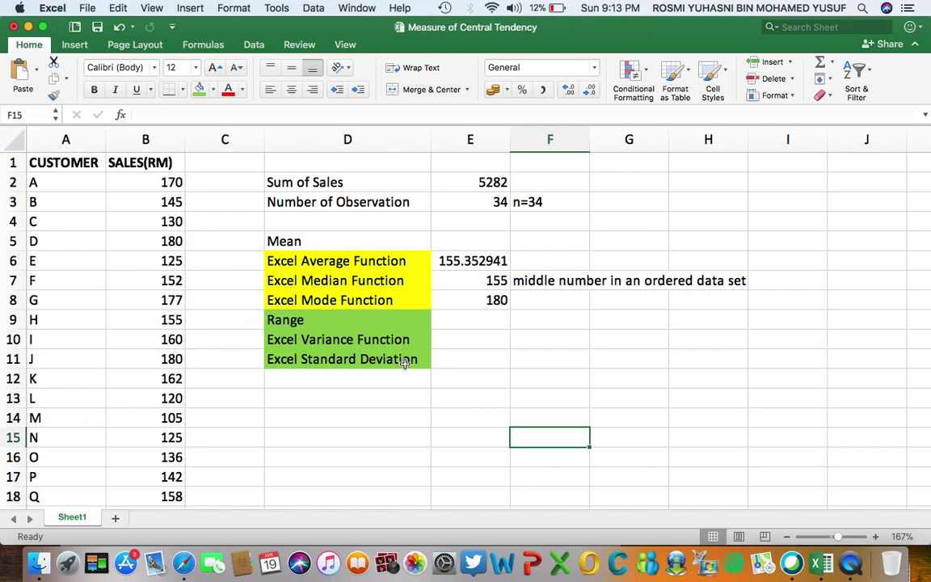
Calculate the sales Range in cell E9 with the formula =MAX(B2:B35-MIN(B2:B35)).
{"action": "left_click", "coordinate": [466, 323]}
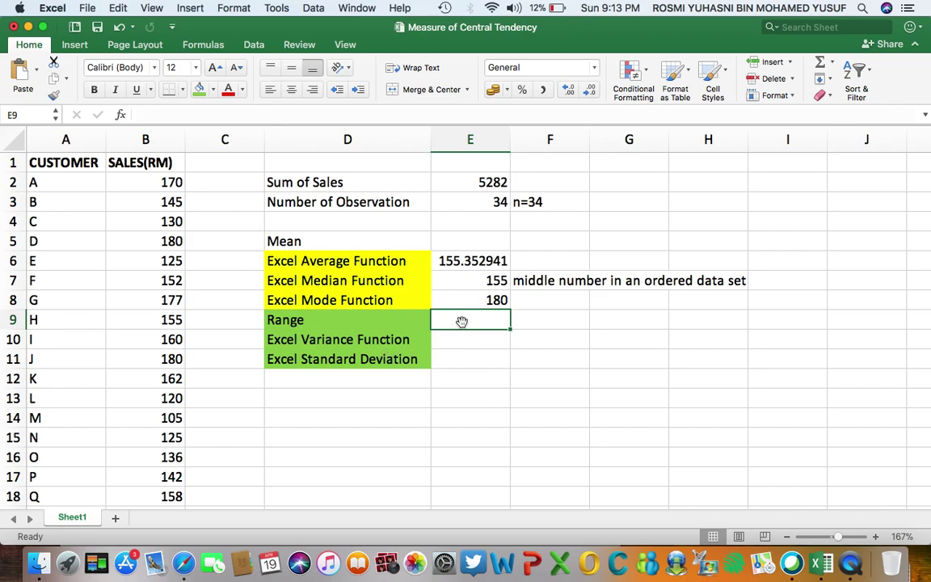
{"action": "type", "text": "="}
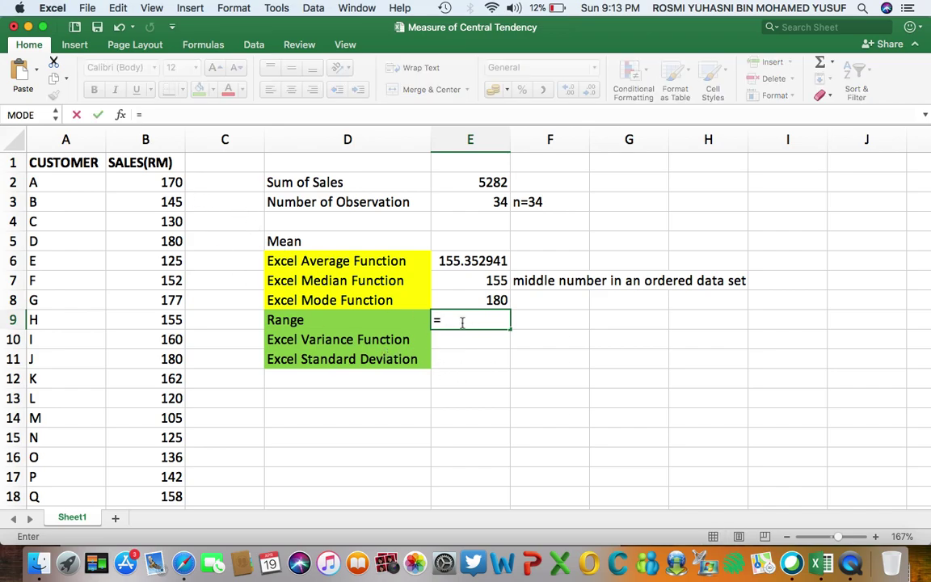
{"action": "type", "text": "MAX"}
{"action": "double_click", "coordinate": [458, 354]}
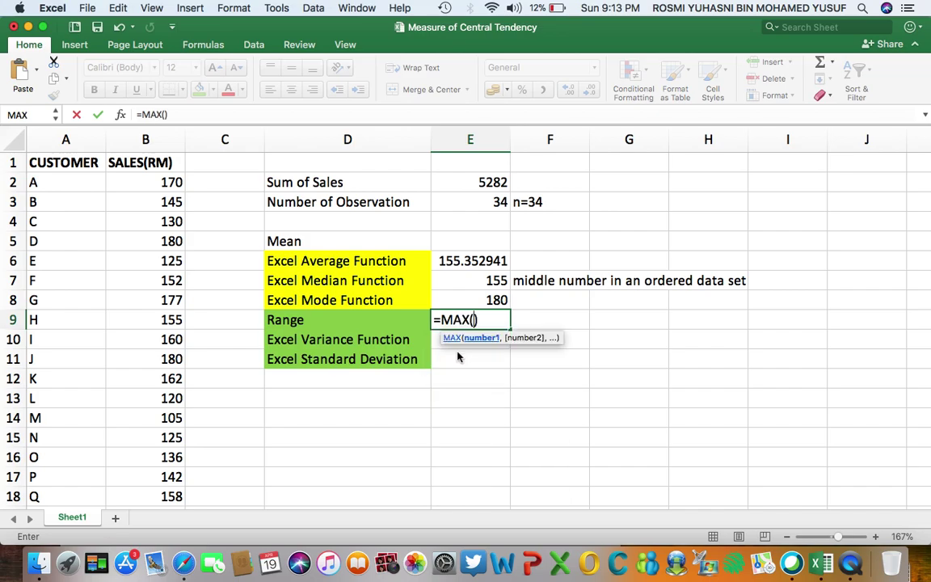
{"action": "left_click_drag", "start_coordinate": [164, 183], "coordinate": [161, 396]}
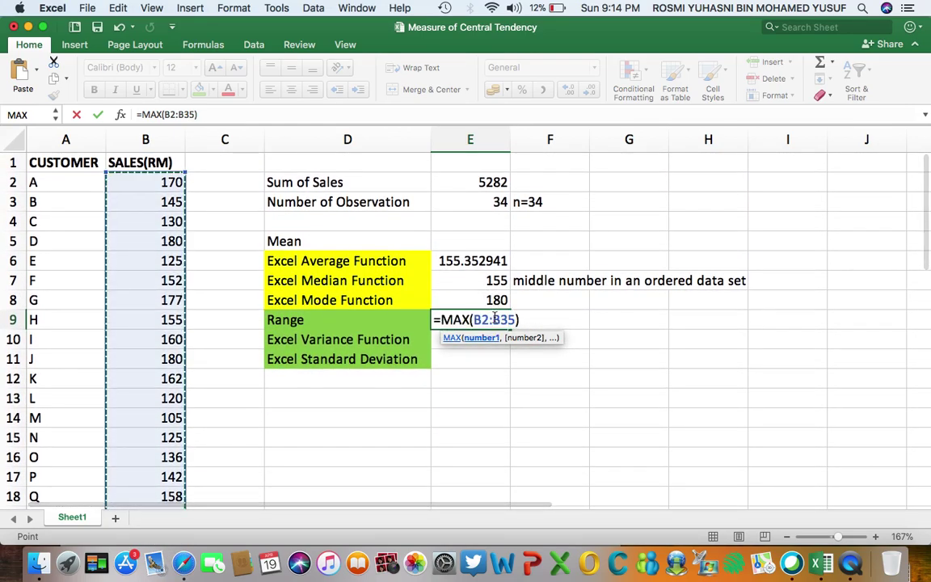
{"action": "type", "text": "-"}
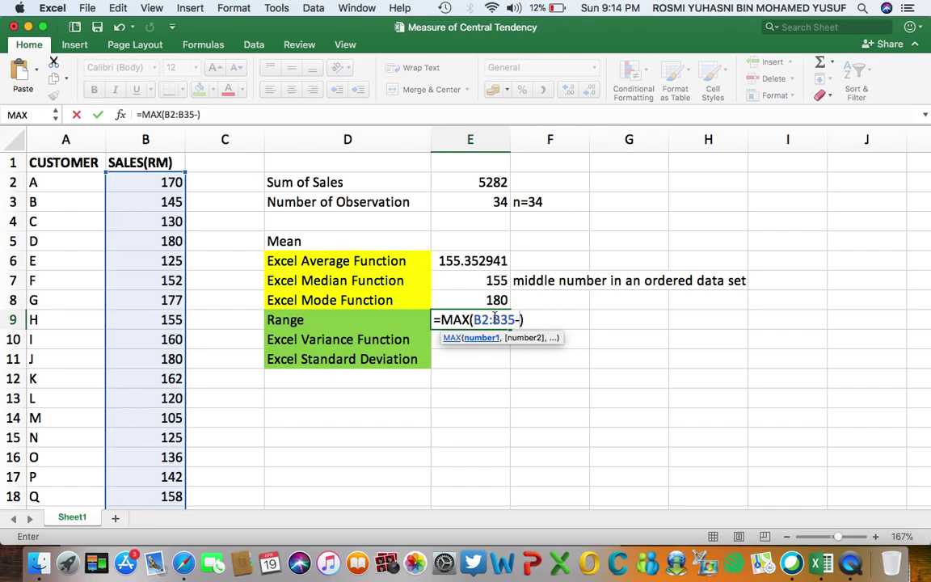
{"action": "type", "text": "MIN"}
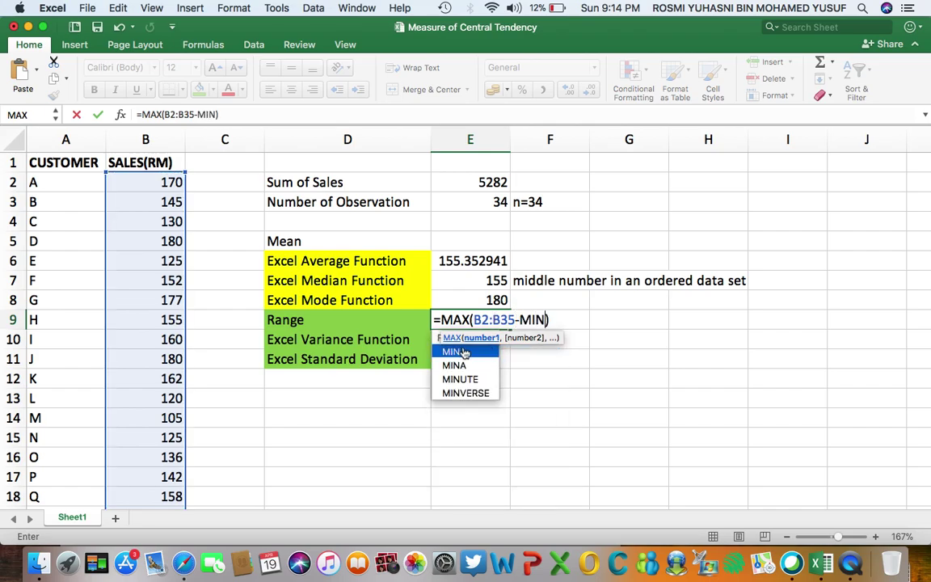
{"action": "double_click", "coordinate": [465, 353]}
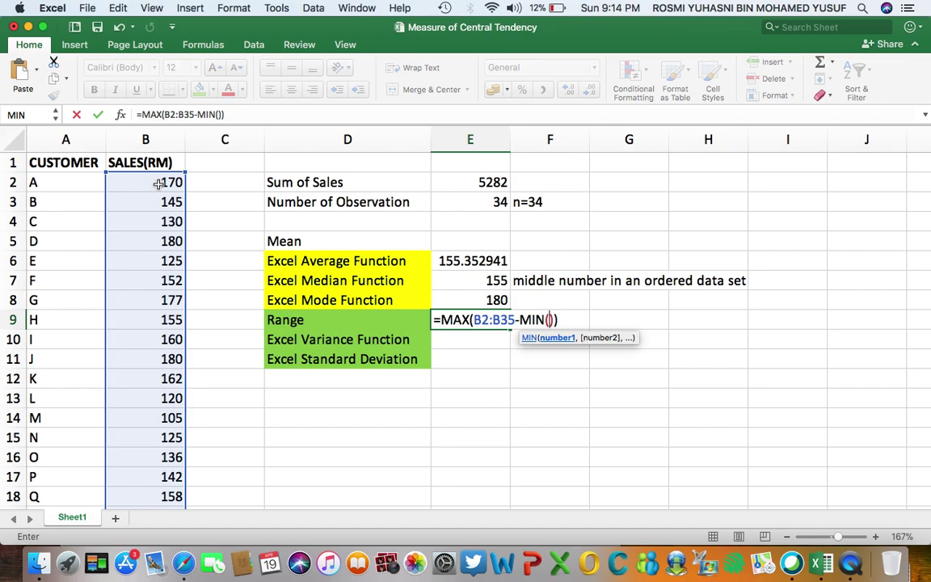
{"action": "left_click_drag", "start_coordinate": [159, 184], "coordinate": [171, 458]}
{"action": "scroll", "coordinate": [414, 338], "scroll_direction": "up", "scroll_amount": 5}
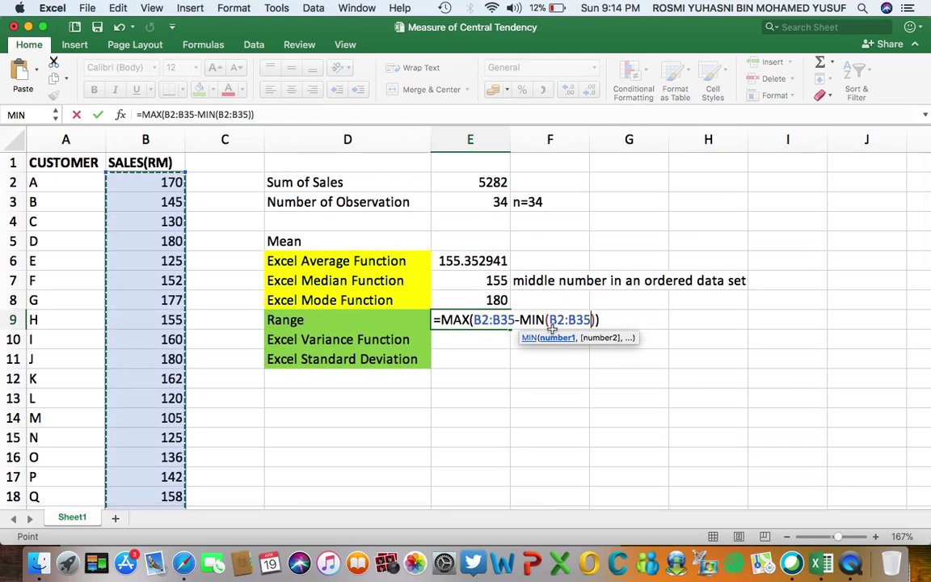
{"action": "key", "text": "Return"}
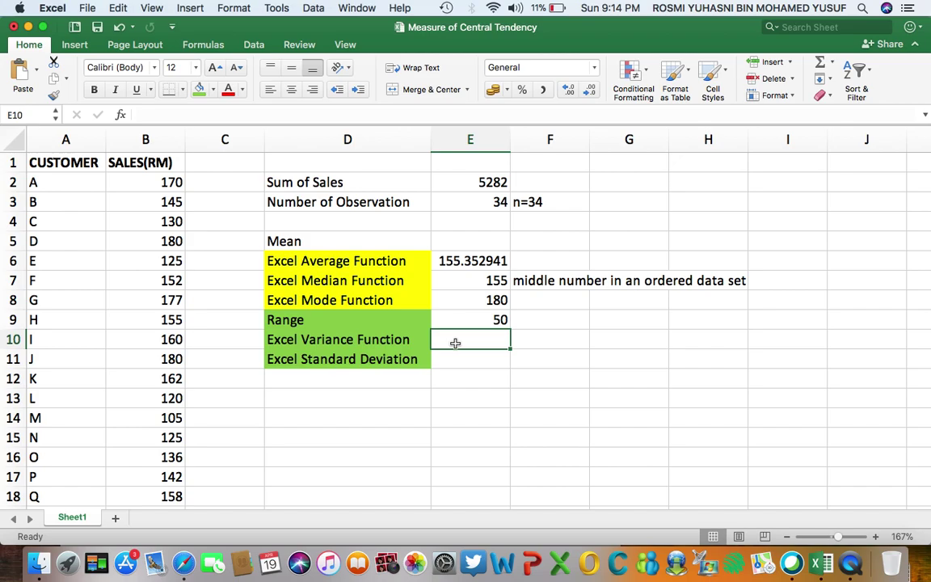
Calculate the sample variance of the sales in cell E10 with the formula =VAR.S(B2:B35).
{"action": "type", "text": "="}
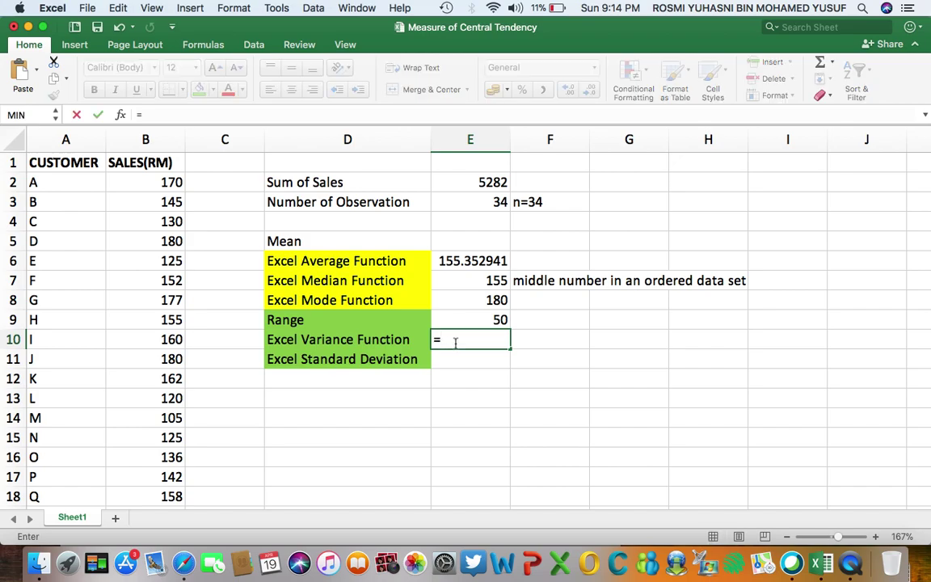
{"action": "type", "text": "VA"}
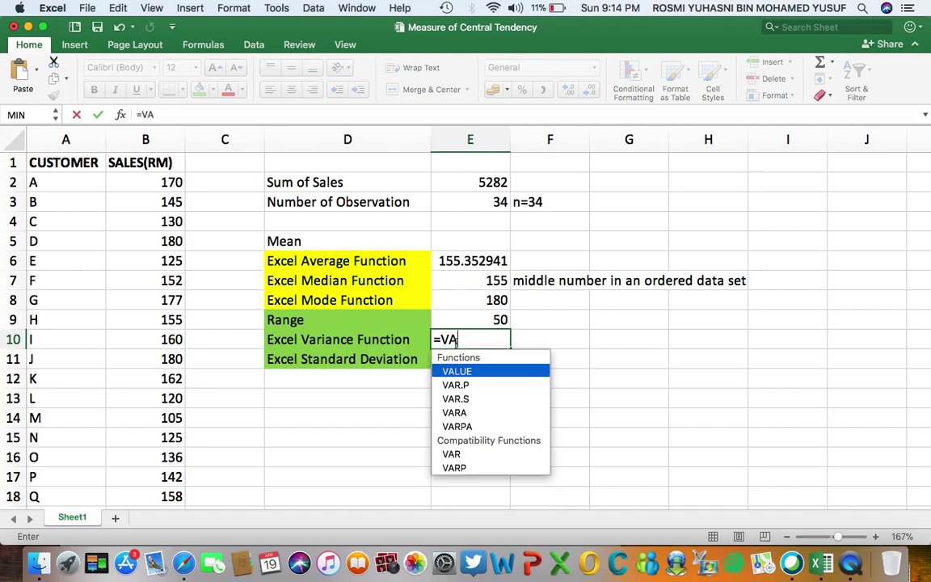
{"action": "type", "text": "R"}
{"action": "left_click", "coordinate": [455, 384]}
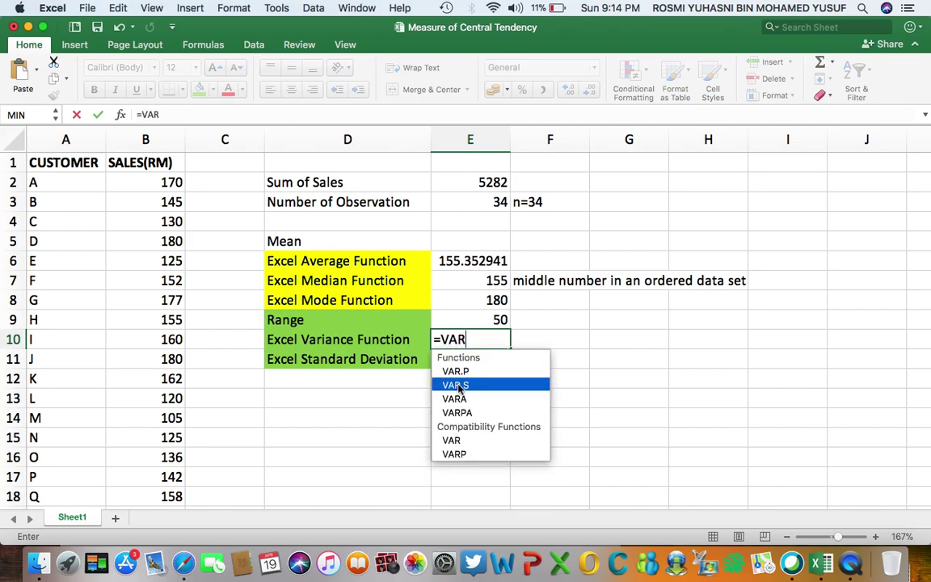
{"action": "double_click", "coordinate": [455, 384]}
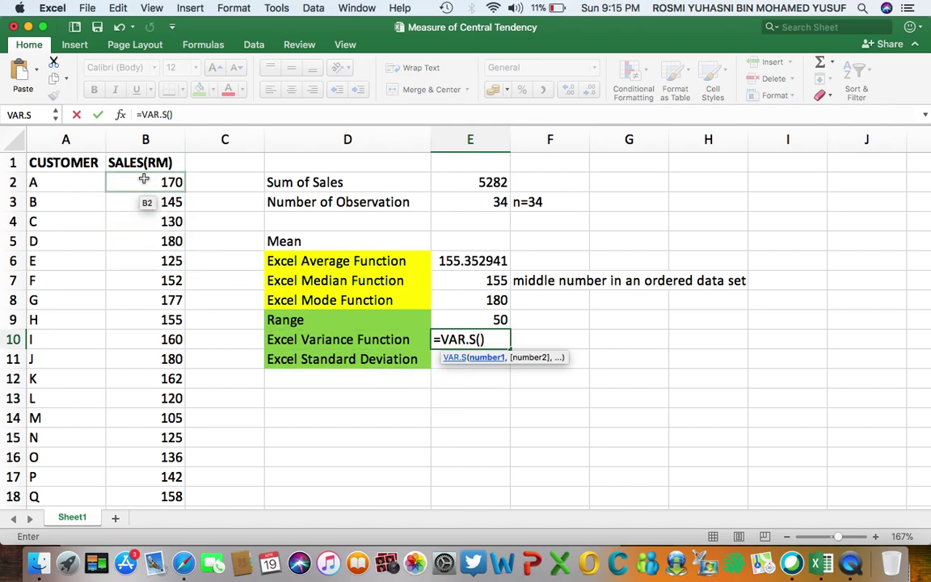
{"action": "left_click_drag", "start_coordinate": [143, 184], "coordinate": [156, 473]}
{"action": "scroll", "coordinate": [485, 347], "scroll_direction": "up", "scroll_amount": 10}
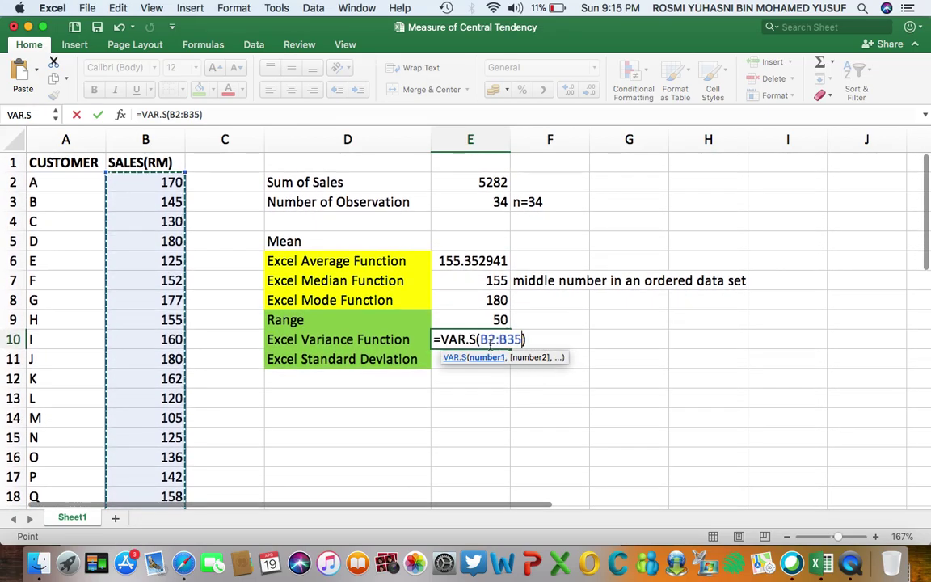
{"action": "key", "text": "Return"}
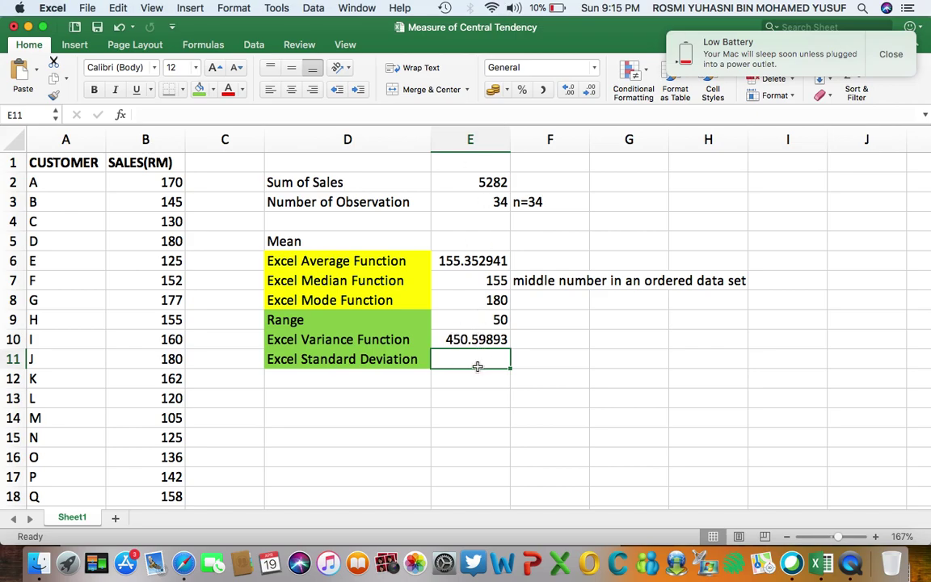
Calculate the sample standard deviation of the sales in cell E11 with the formula =STDEV.S(B2:B35).
{"action": "type", "text": "=STD"}
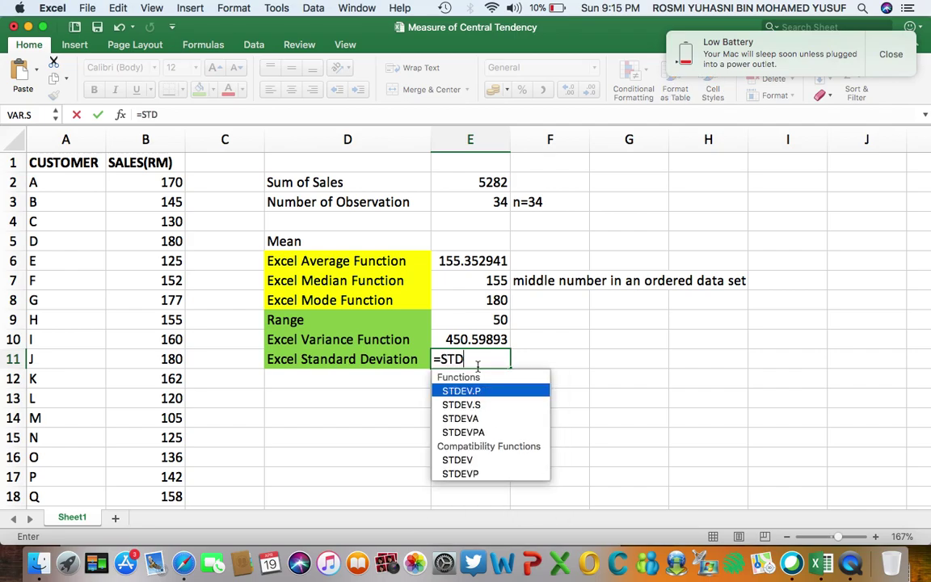
{"action": "double_click", "coordinate": [470, 409]}
{"action": "mouse_move", "coordinate": [161, 191]}
{"action": "left_mouse_down"}
{"action": "mouse_move", "coordinate": [145, 187]}
{"action": "mouse_move", "coordinate": [146, 353]}
{"action": "mouse_move", "coordinate": [166, 573]}
{"action": "mouse_move", "coordinate": [166, 447]}
{"action": "mouse_move", "coordinate": [166, 461]}
{"action": "mouse_move", "coordinate": [149, 457]}
{"action": "left_mouse_up"}
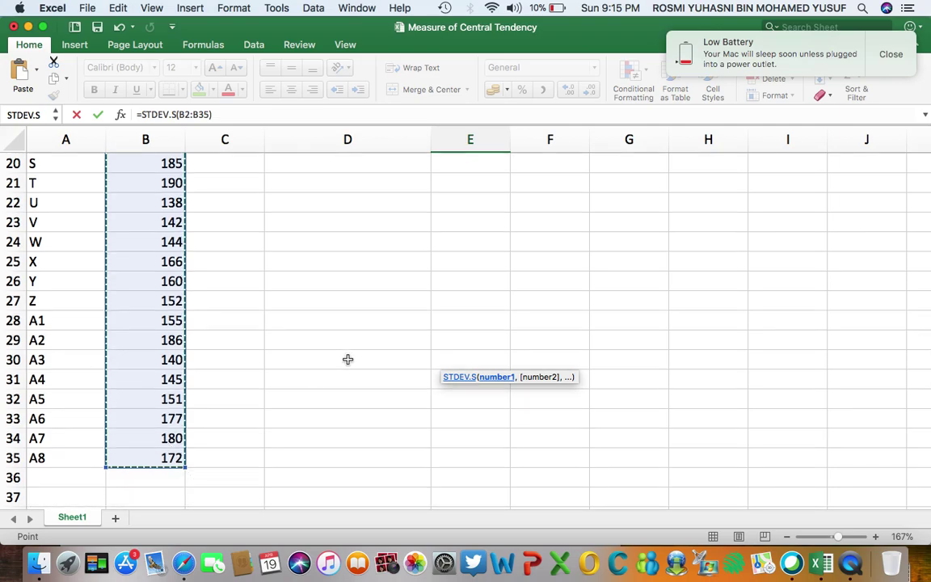
{"action": "scroll", "coordinate": [347, 358], "scroll_direction": "up", "scroll_amount": 10}
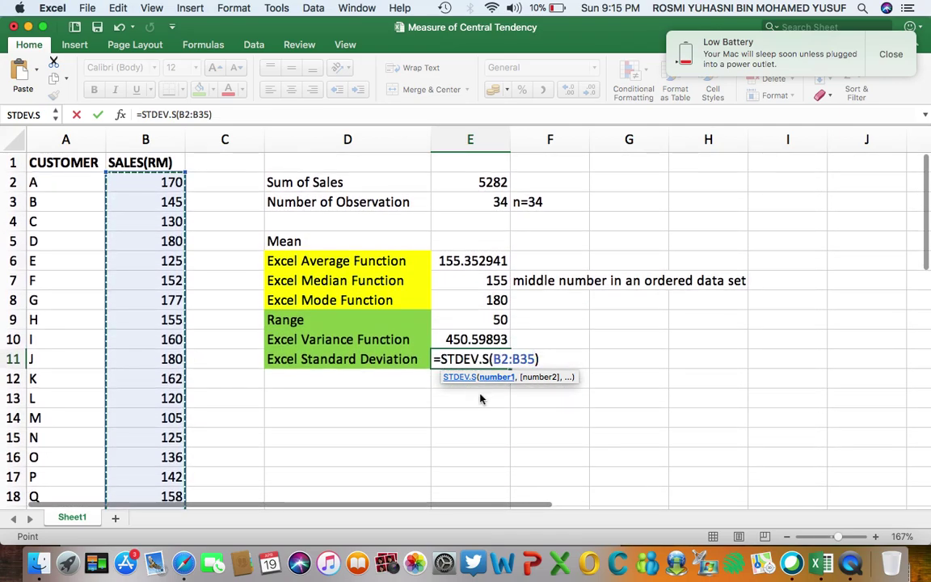
{"action": "key", "text": "Return"}
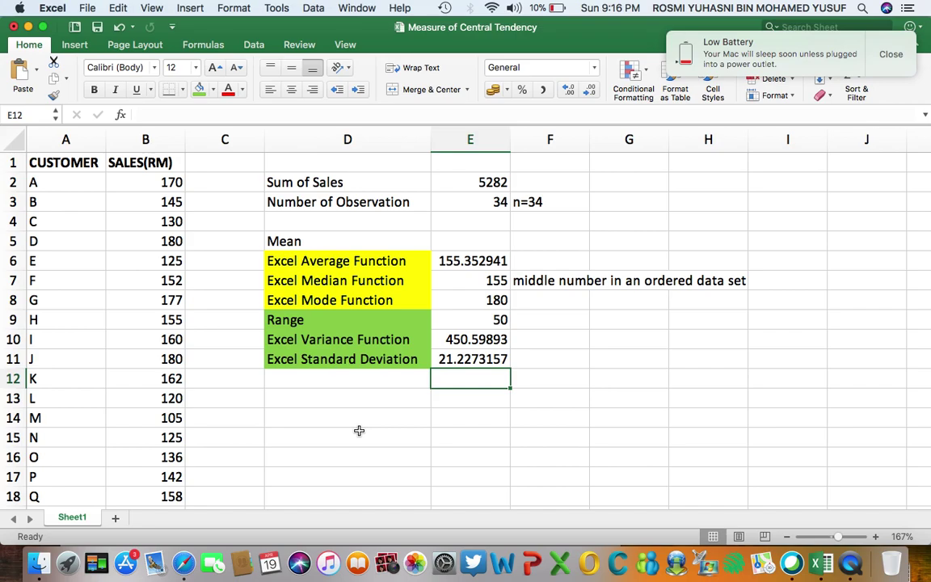
Enter the column heading z-value in cell C1, beside the SALES(RM) heading.
{"action": "left_click", "coordinate": [217, 164]}
{"action": "type", "text": "z-value"}
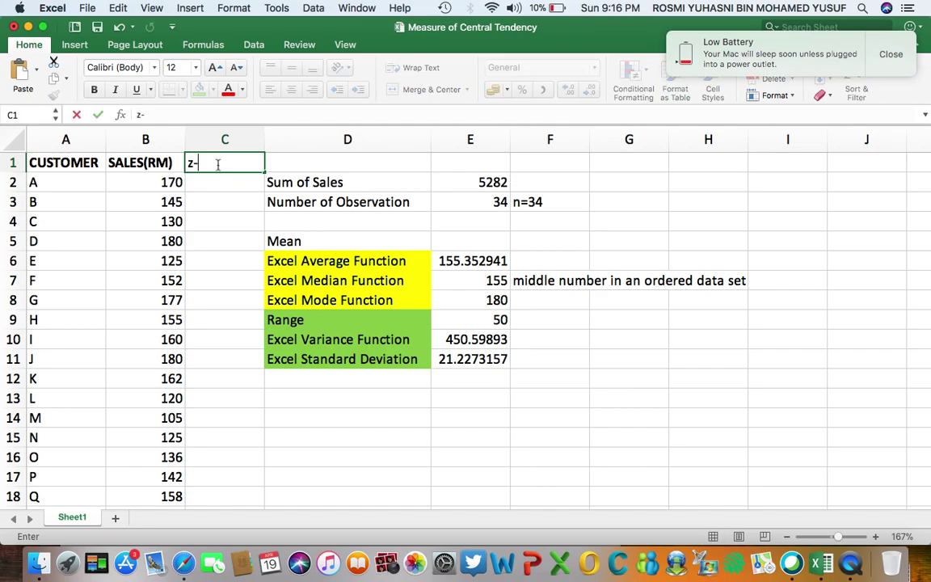
{"action": "left_click", "coordinate": [366, 432]}
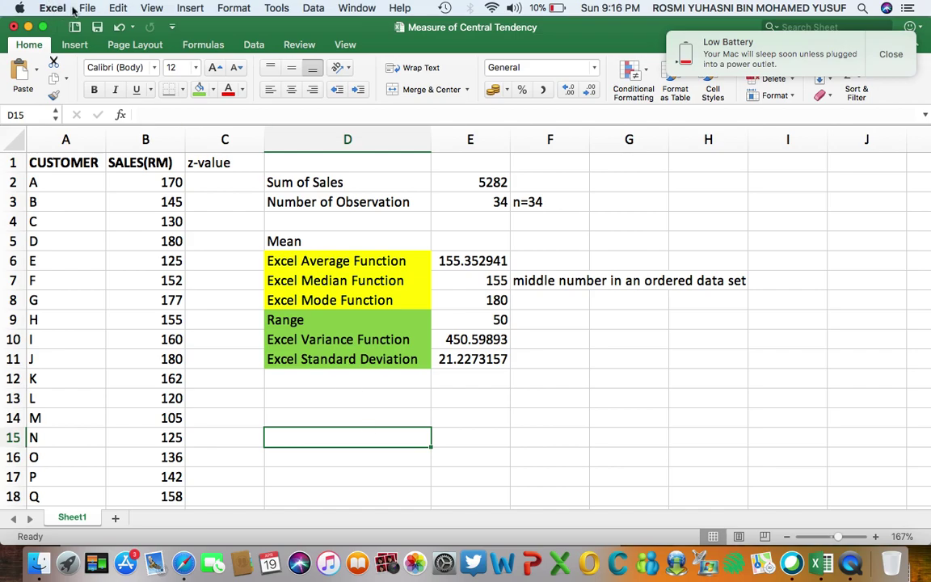
{"action": "left_click", "coordinate": [845, 559]}
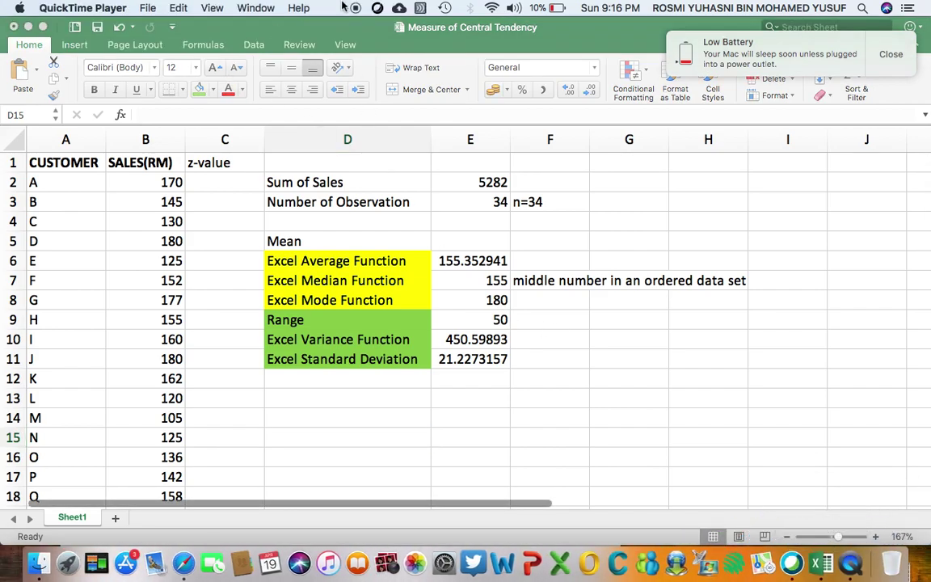